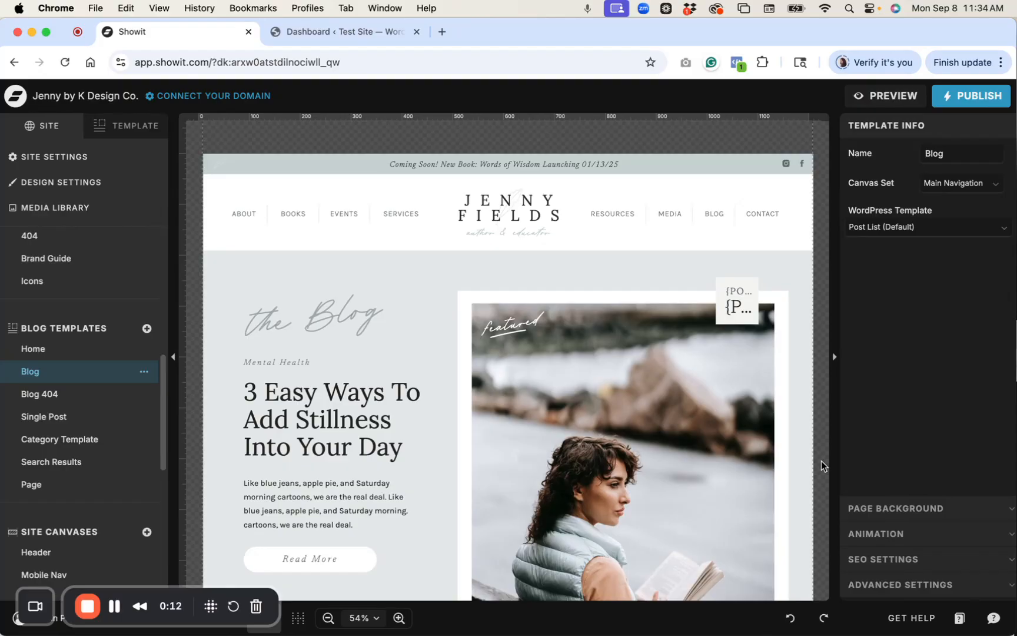
# Open the Browse Articles bar's Blog Categories canvas, then the Category Template.
pyautogui.scroll(-6, 821, 460)
pyautogui.scroll(-1, 820, 460)
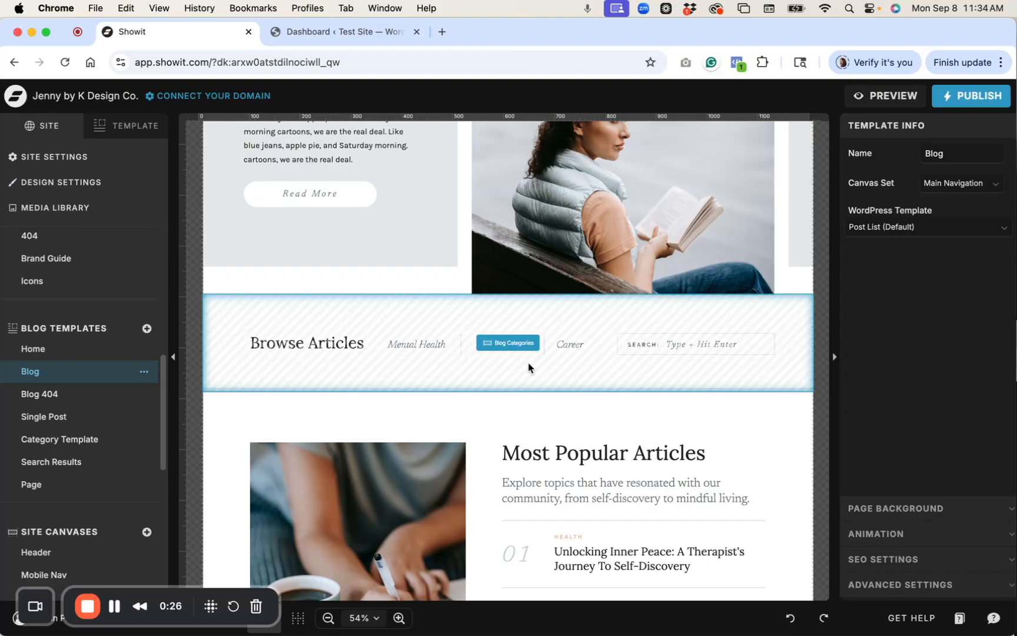
pyautogui.doubleClick(509, 344)
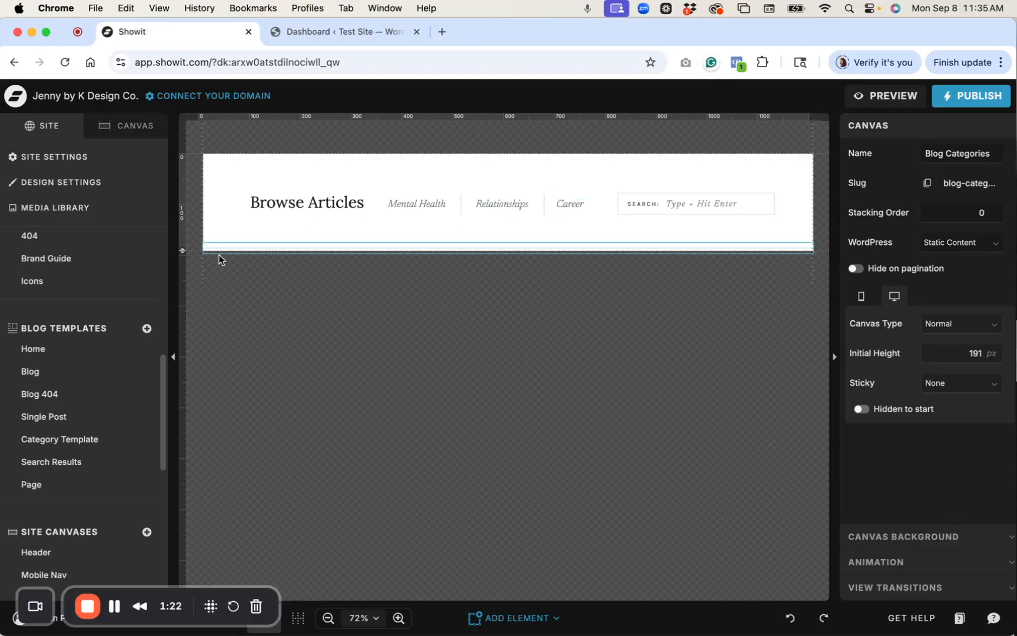
pyautogui.click(108, 445)
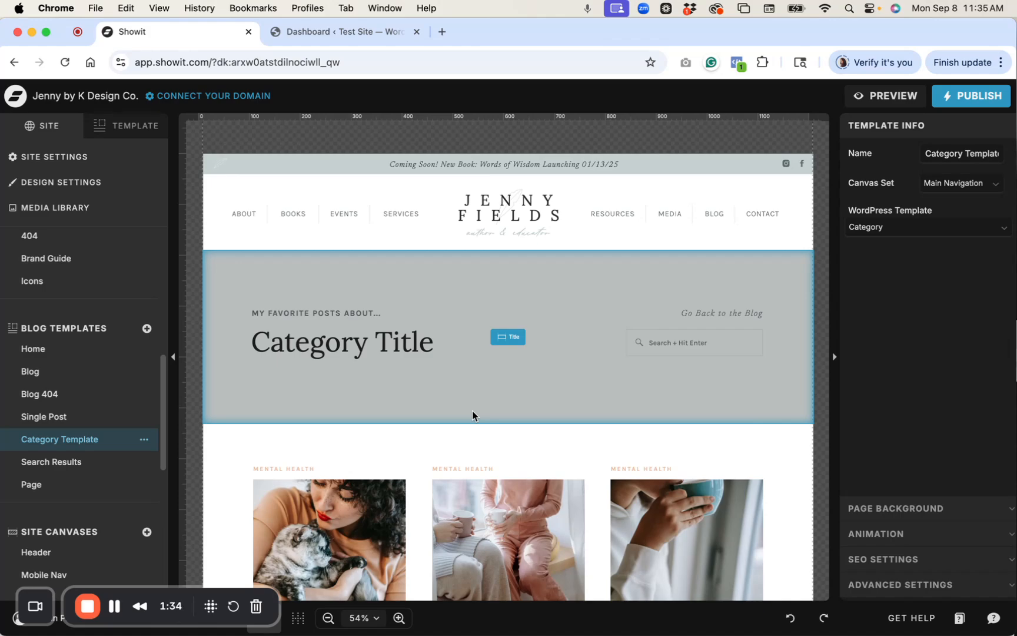
# Select the Category Posts post-grid canvas to show its post-loop settings.
pyautogui.scroll(-5, 472, 411)
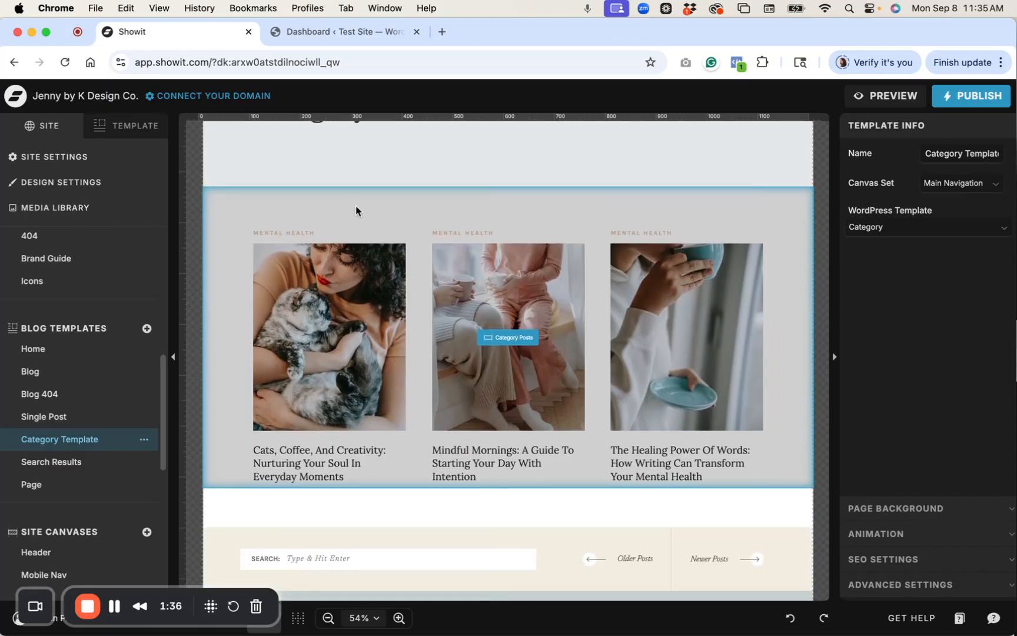
pyautogui.click(356, 210)
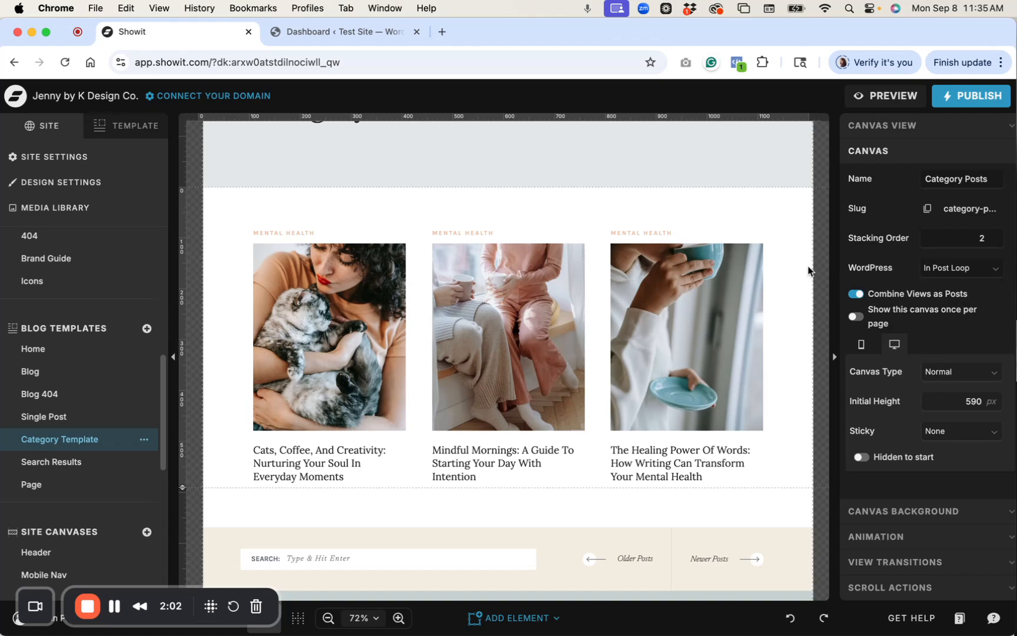
# Show the template's layers and select the first post's Mental Health category text.
pyautogui.click(127, 125)
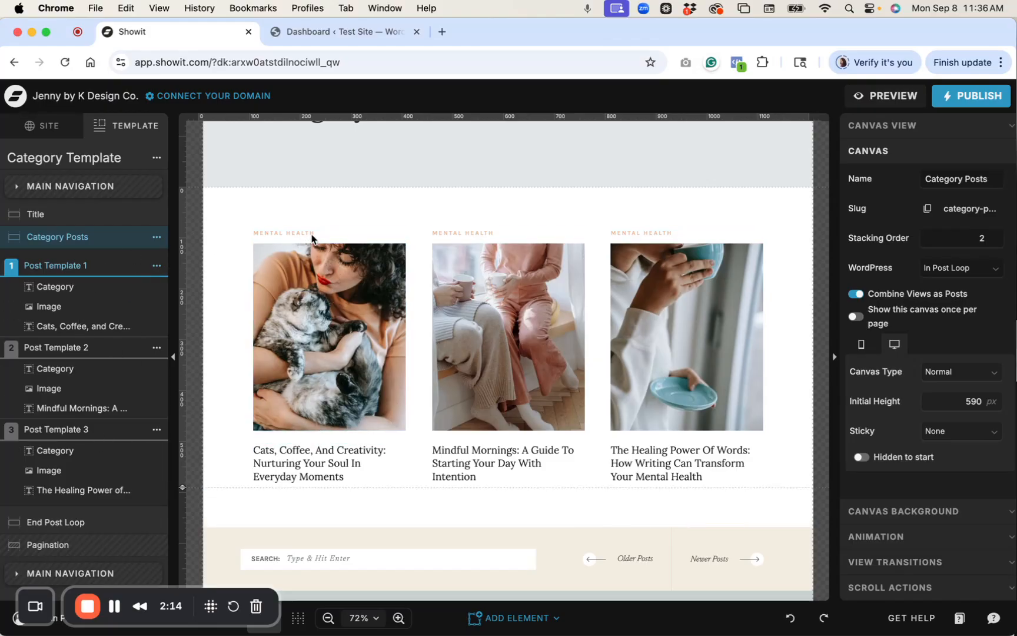
pyautogui.click(329, 456)
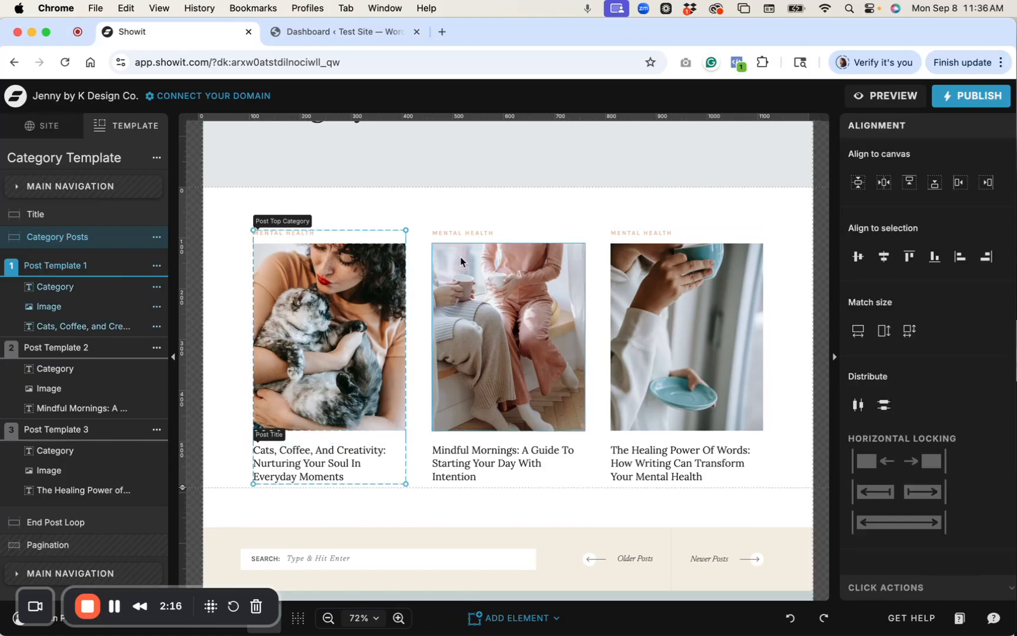
pyautogui.click(335, 210)
pyautogui.click(298, 235)
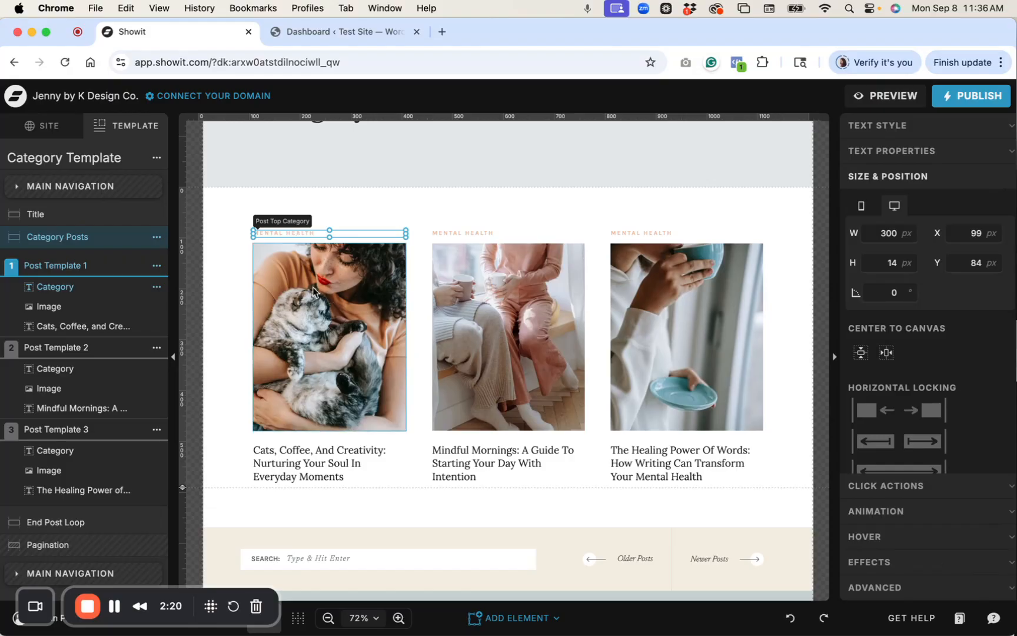
pyautogui.click(521, 618)
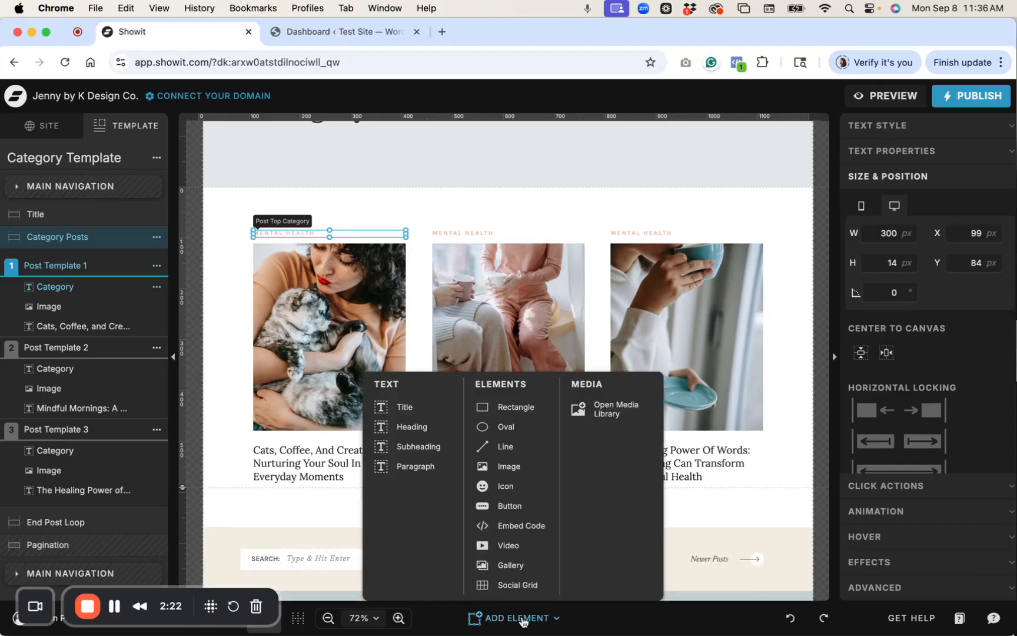
pyautogui.click(321, 212)
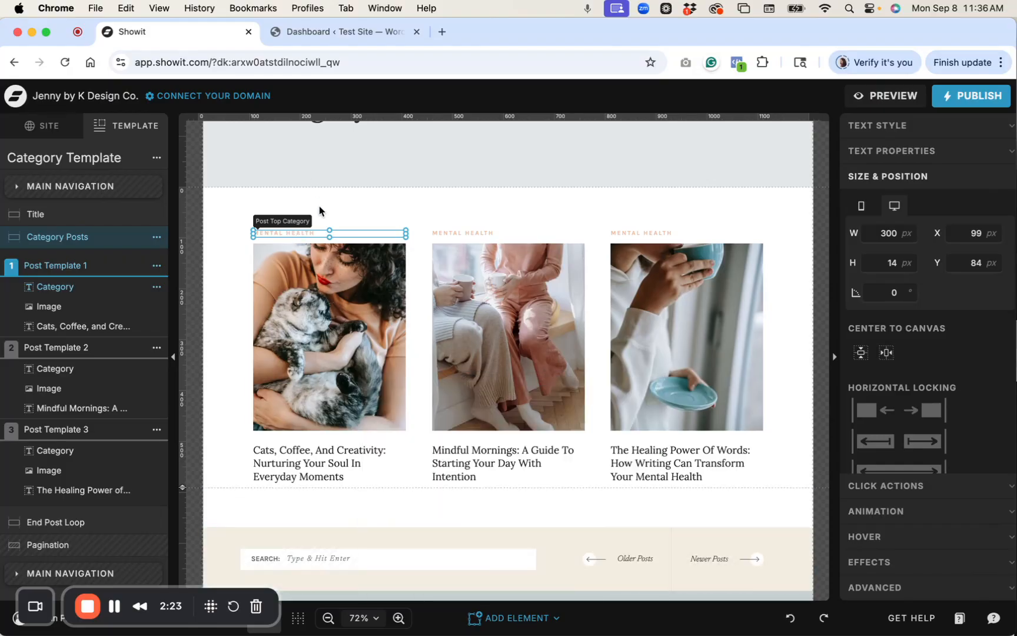
# Check the category text's WordPress placeholder, then inspect the first post's image and title.
pyautogui.click(288, 233)
pyautogui.click(902, 151)
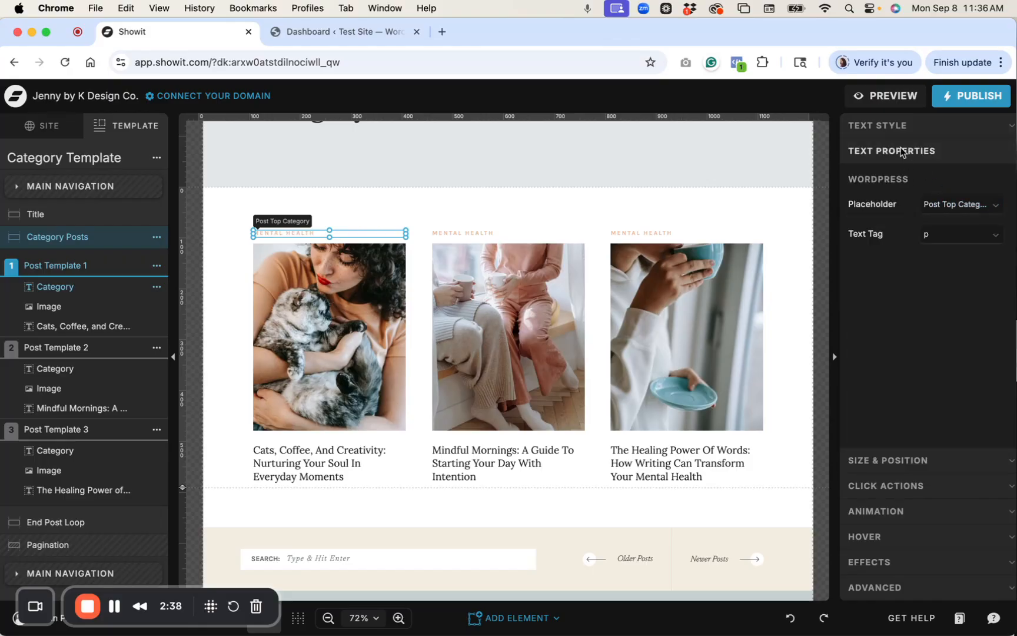
pyautogui.click(962, 206)
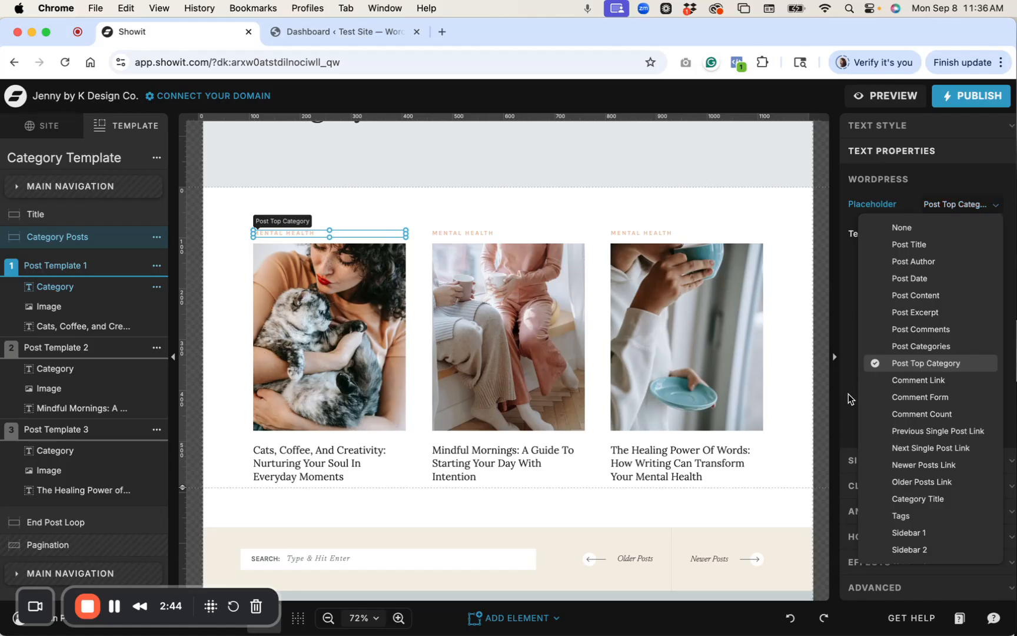
pyautogui.click(337, 288)
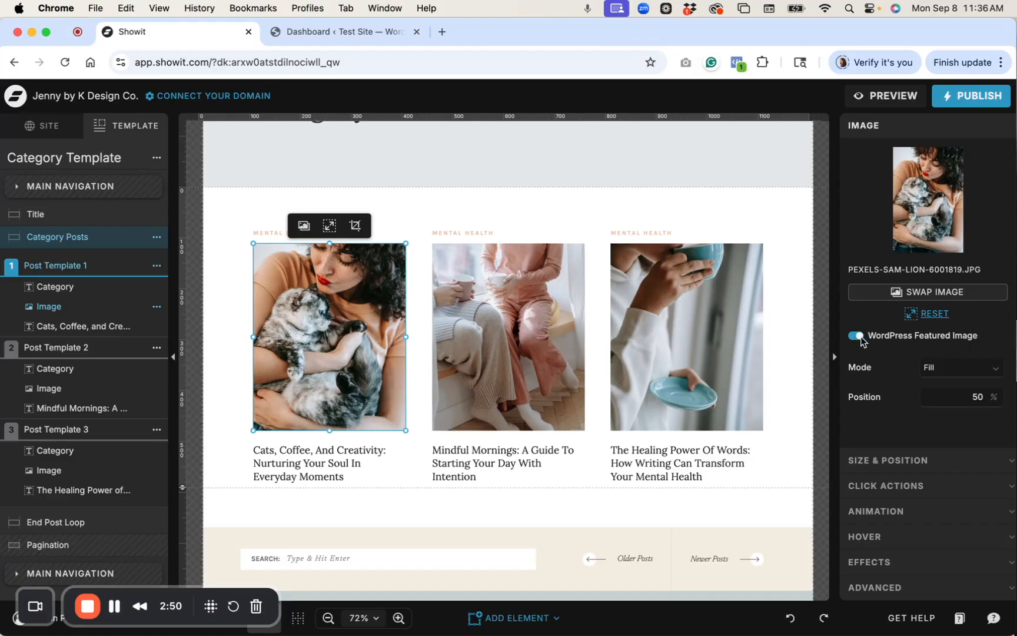
pyautogui.click(332, 462)
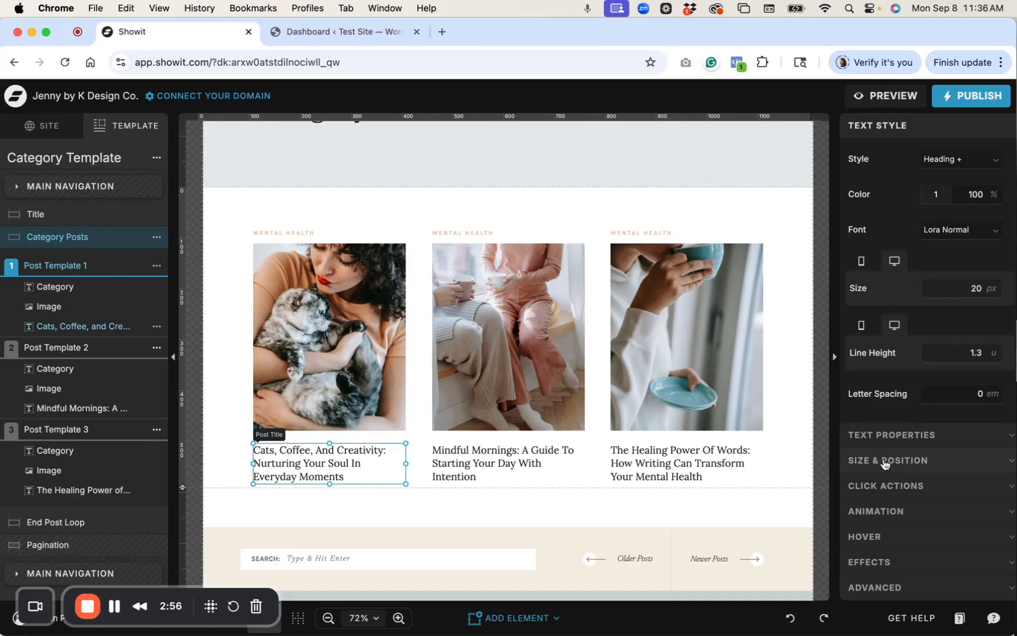
# Check the title's Post Title placeholder and select the first post's category, image and title.
pyautogui.click(892, 437)
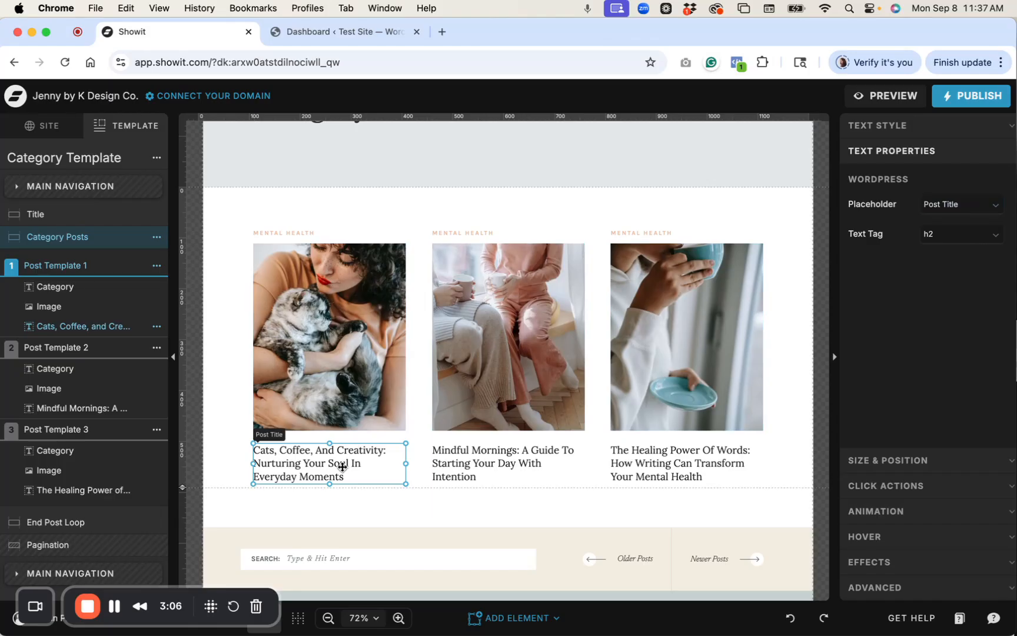
pyautogui.click(341, 353)
pyautogui.click(270, 234)
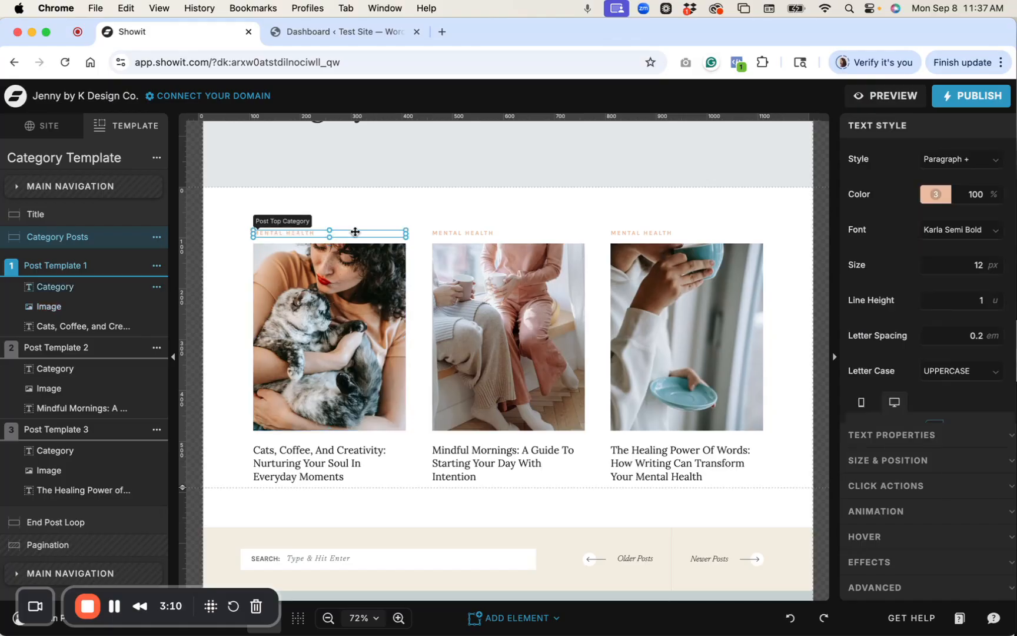
pyautogui.click(279, 210)
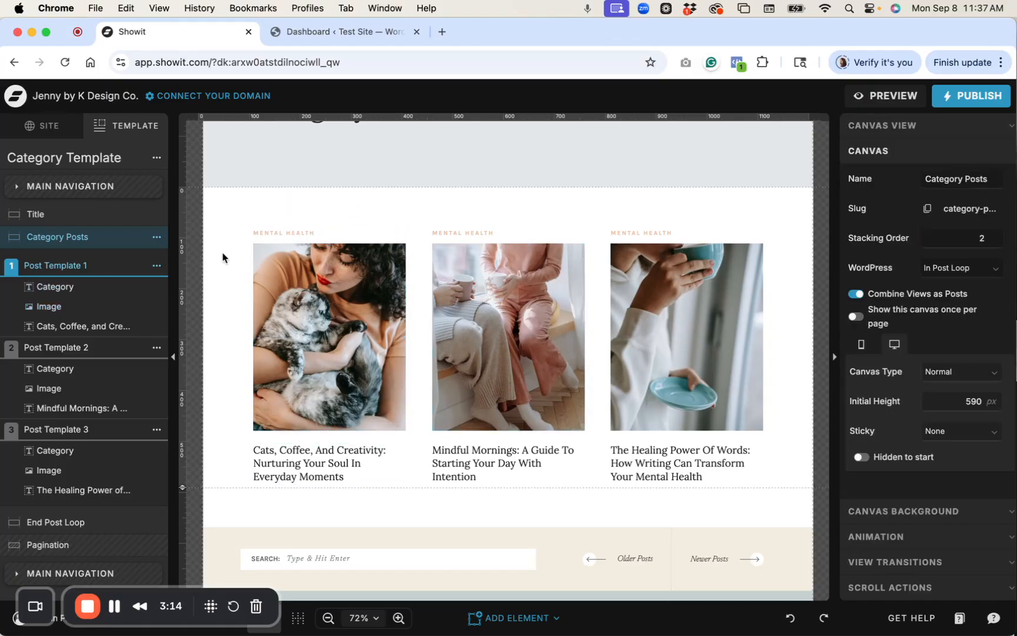
pyautogui.moveTo(273, 212); pyautogui.dragTo(299, 453)
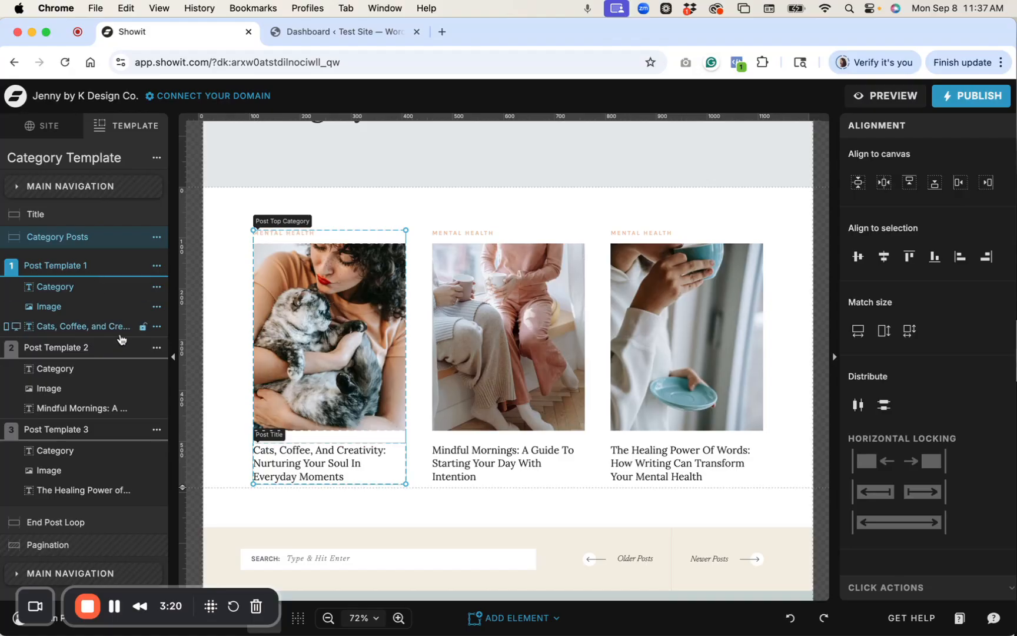
# Compare Post Templates 2 and 3, then show the Category Template's own settings.
pyautogui.click(78, 346)
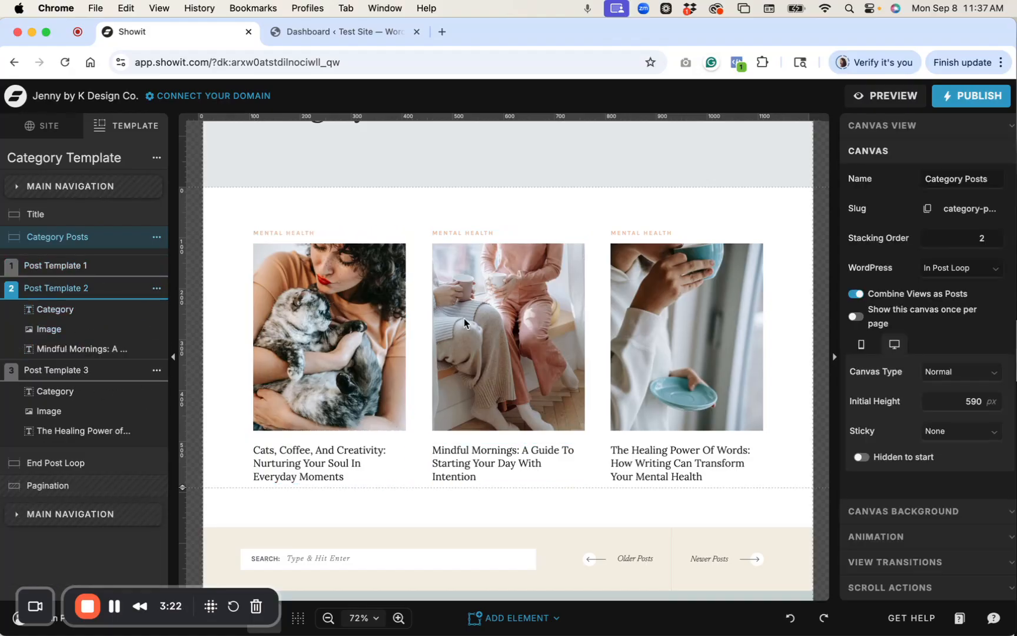
pyautogui.click(467, 461)
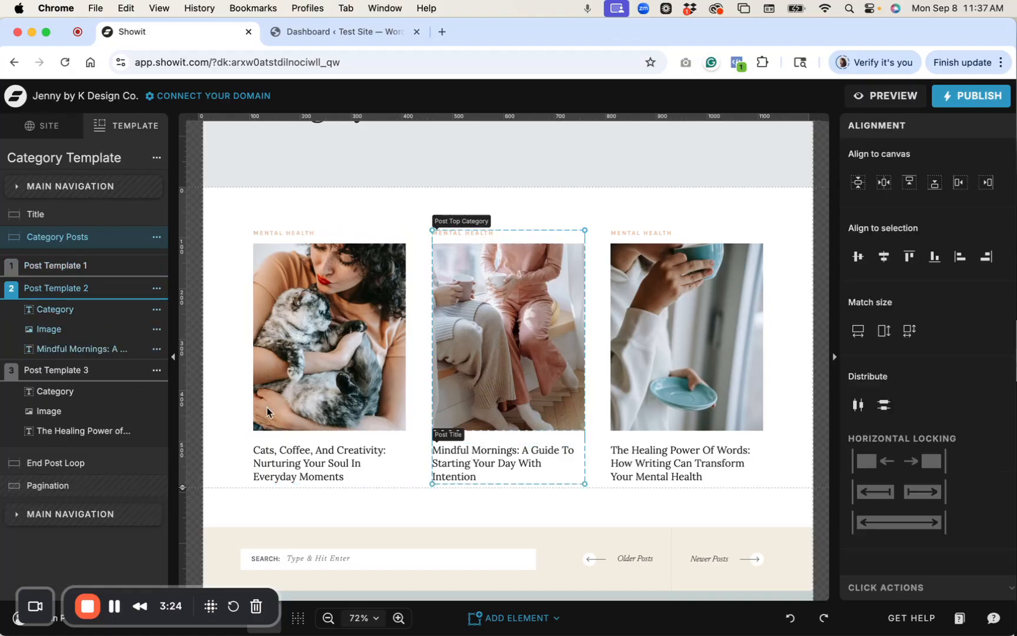
pyautogui.click(47, 370)
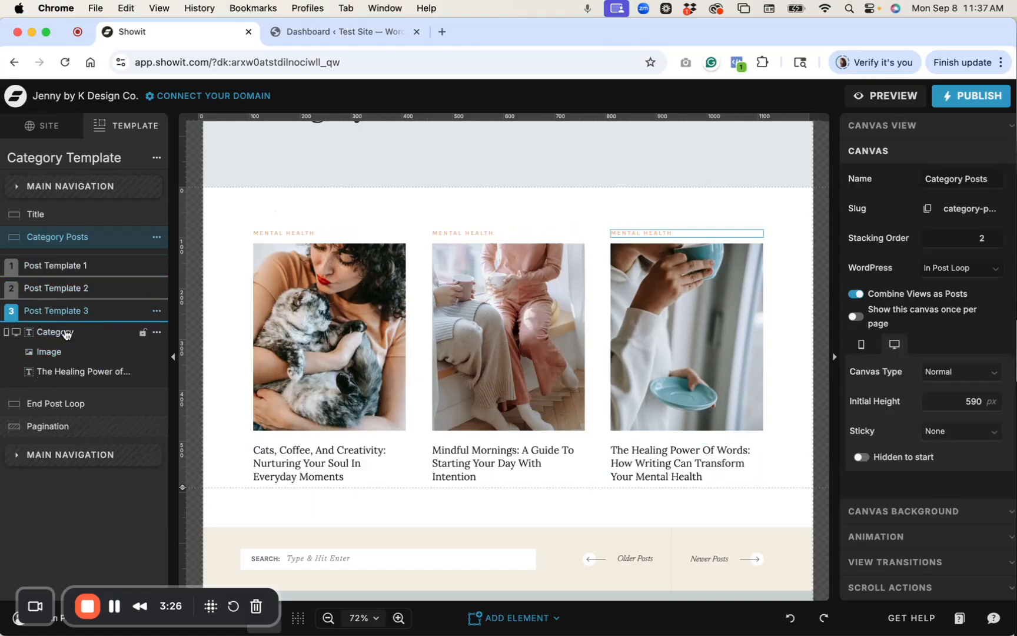
pyautogui.click(665, 436)
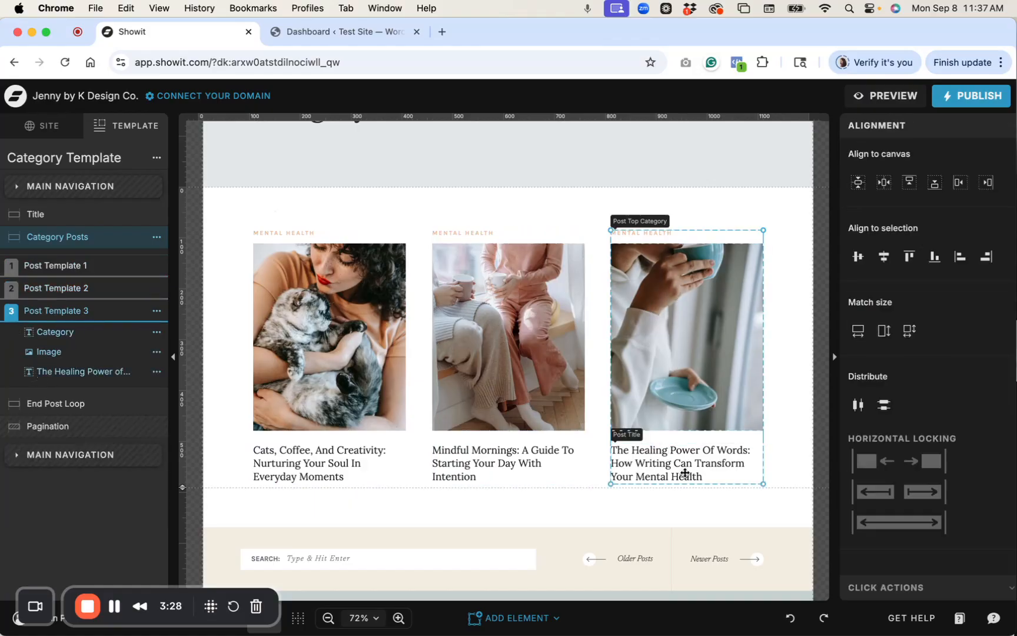
pyautogui.click(410, 219)
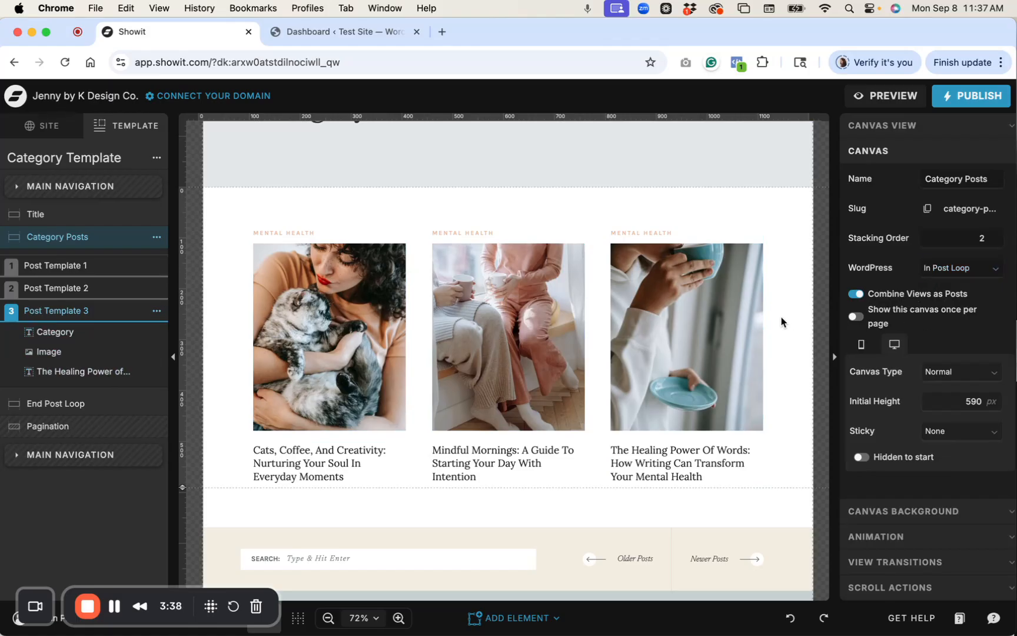
pyautogui.click(33, 164)
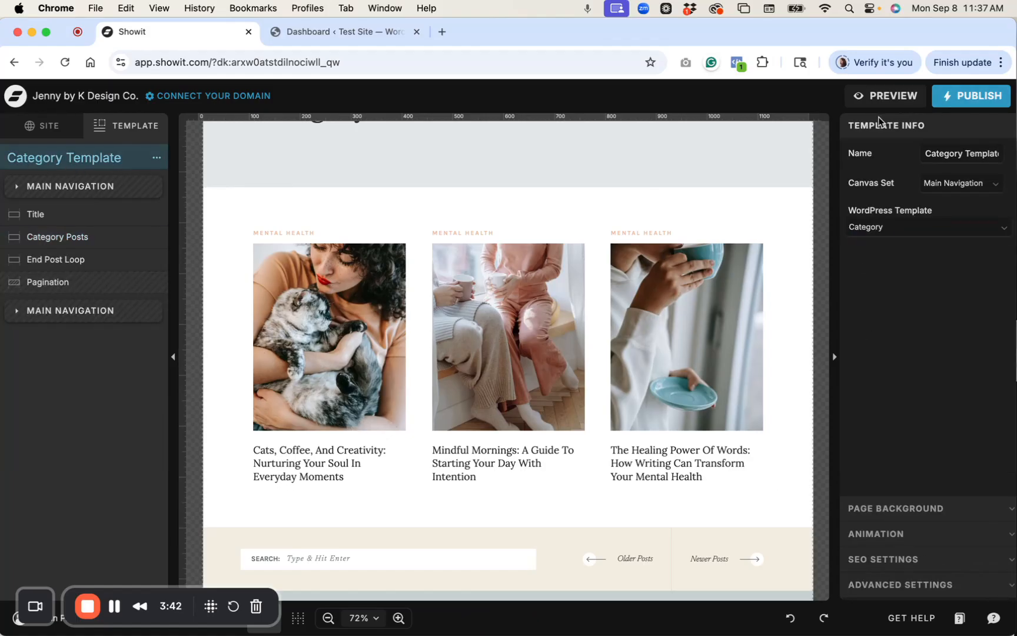
# Confirm the template's WordPress Template type stays set to Category.
pyautogui.click(896, 226)
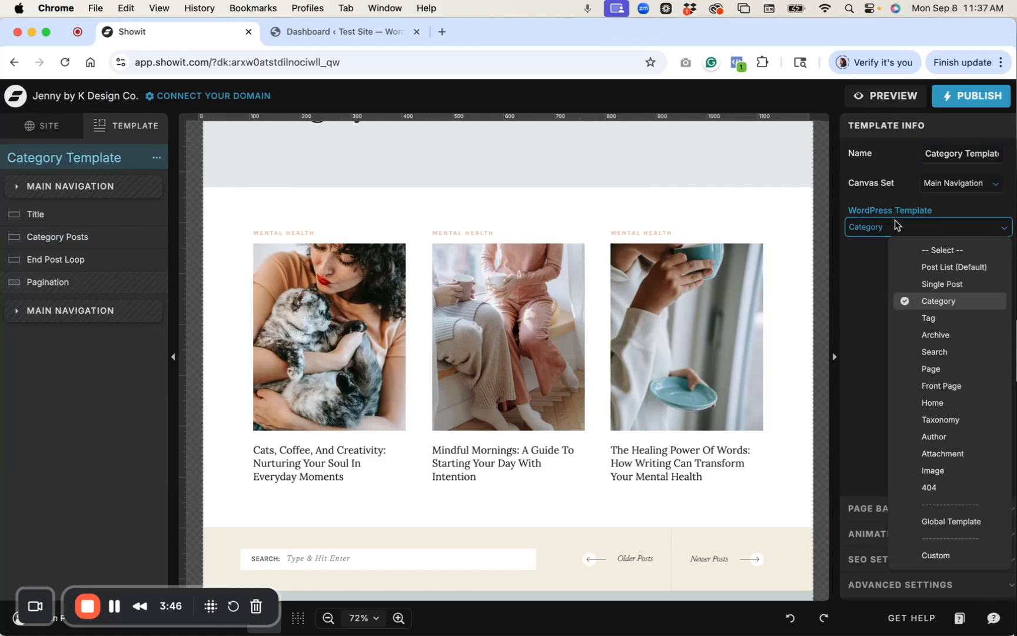
pyautogui.click(871, 291)
pyautogui.scroll(5, 765, 294)
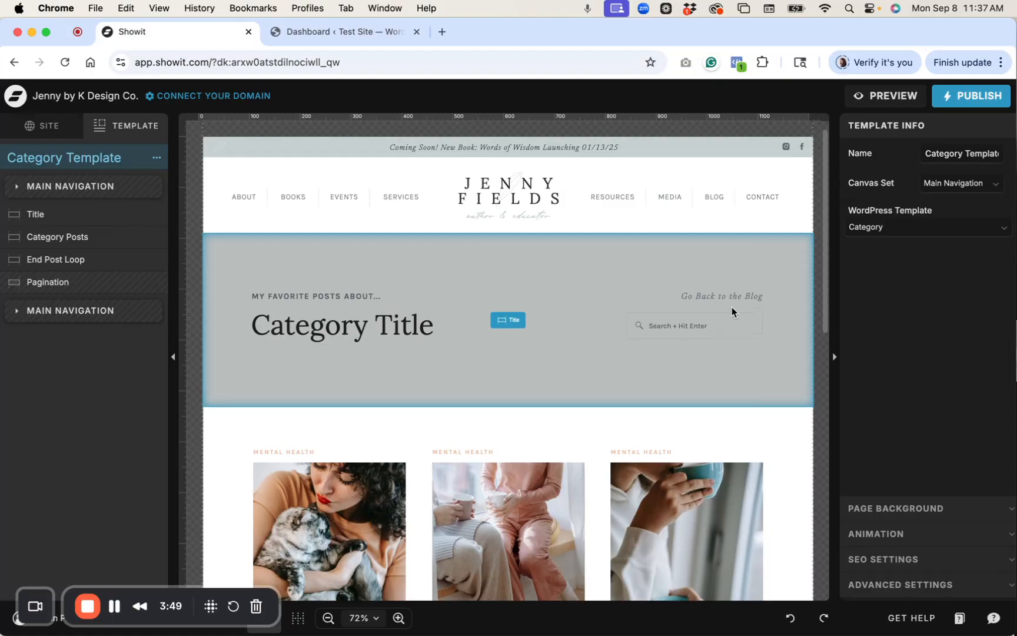
# Confirm the Category Title text uses the Category Title WordPress placeholder.
pyautogui.click(544, 362)
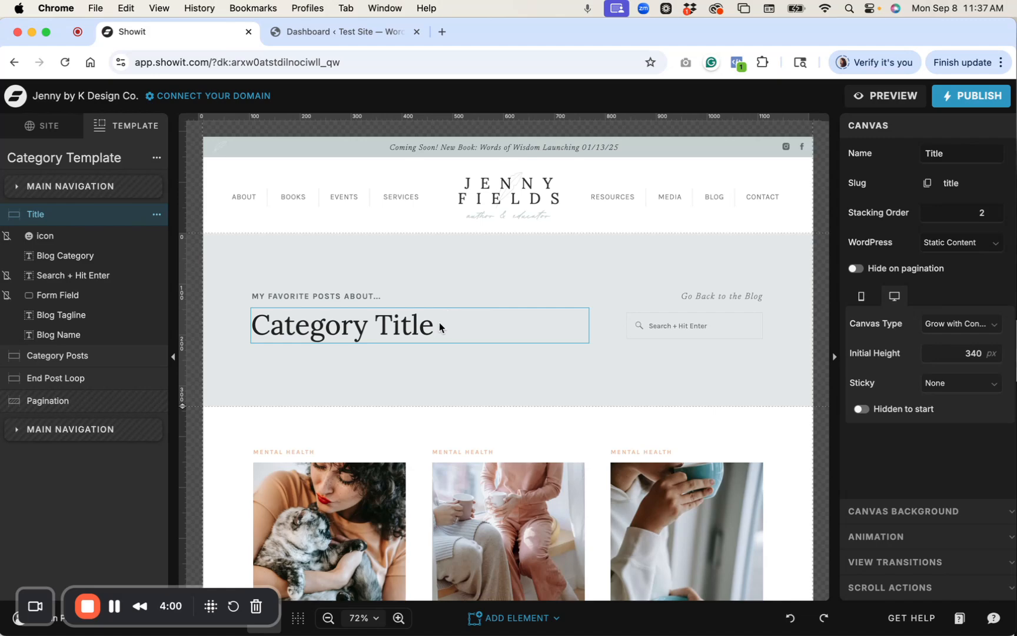
pyautogui.click(440, 322)
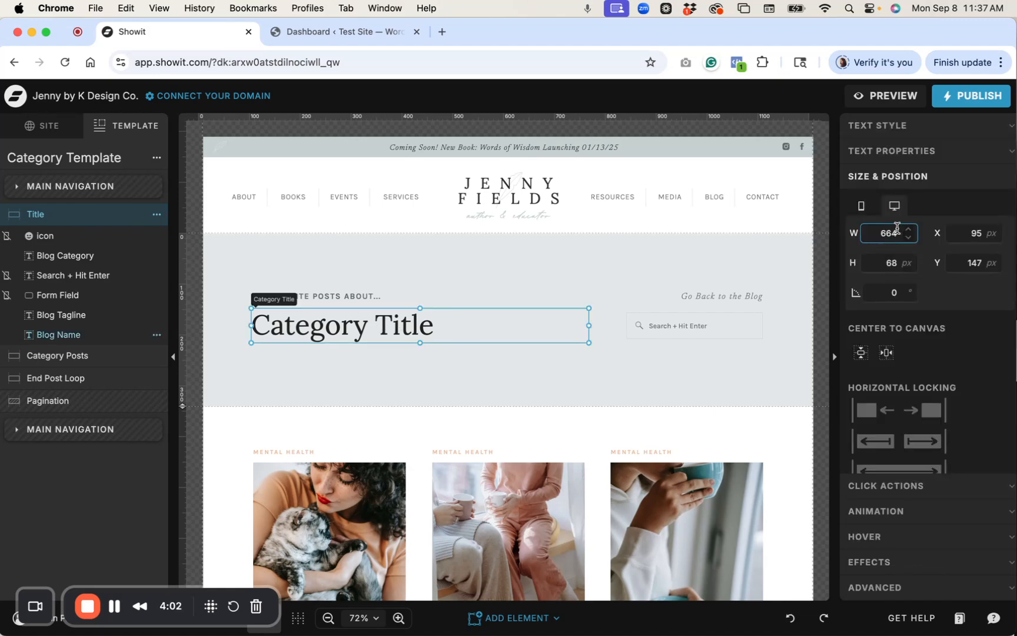
pyautogui.click(904, 152)
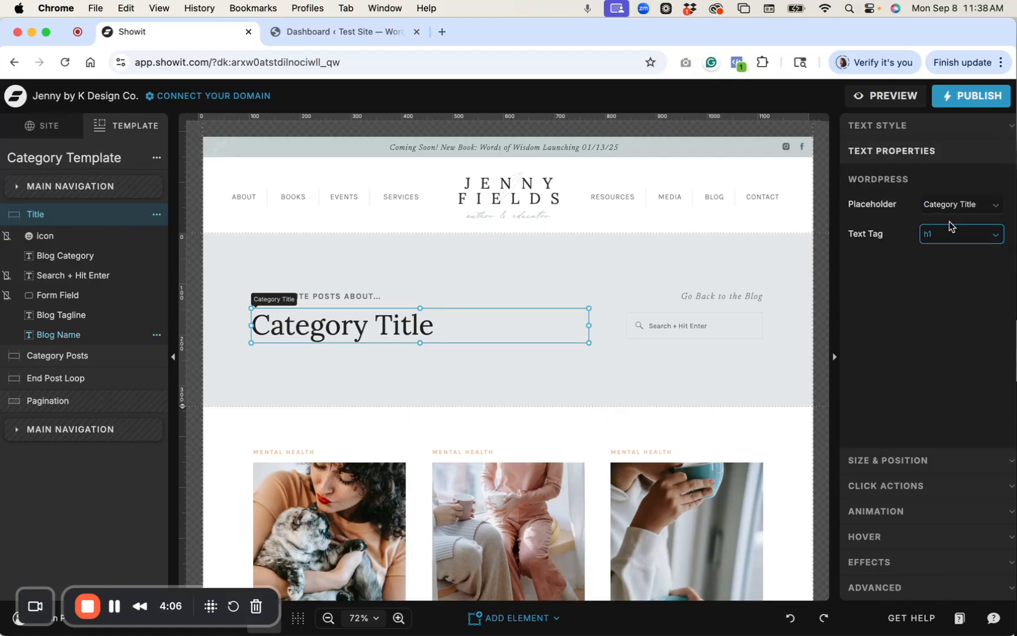
pyautogui.click(963, 205)
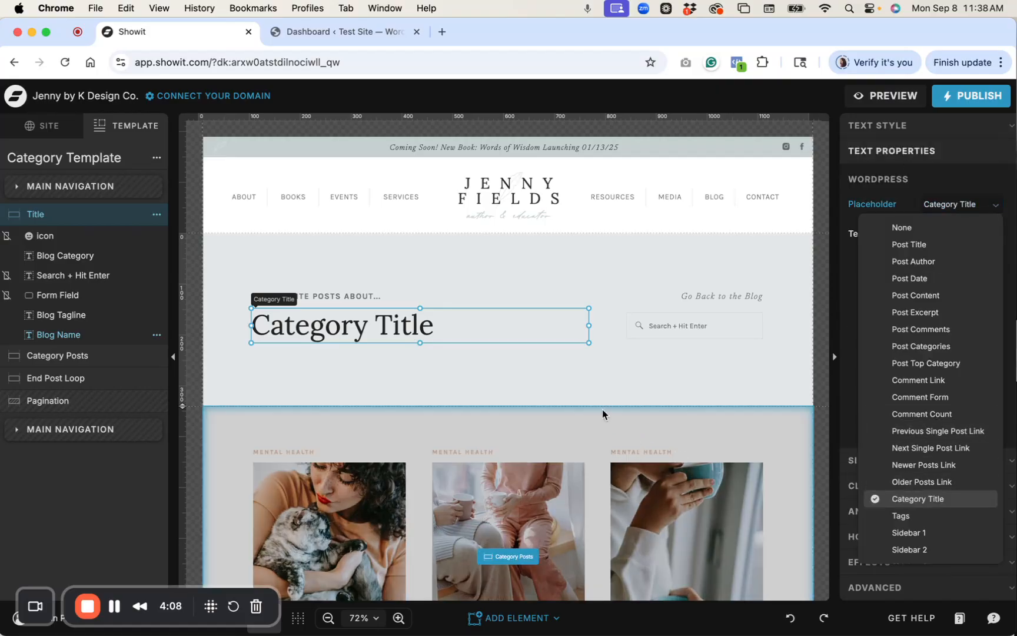
pyautogui.click(606, 380)
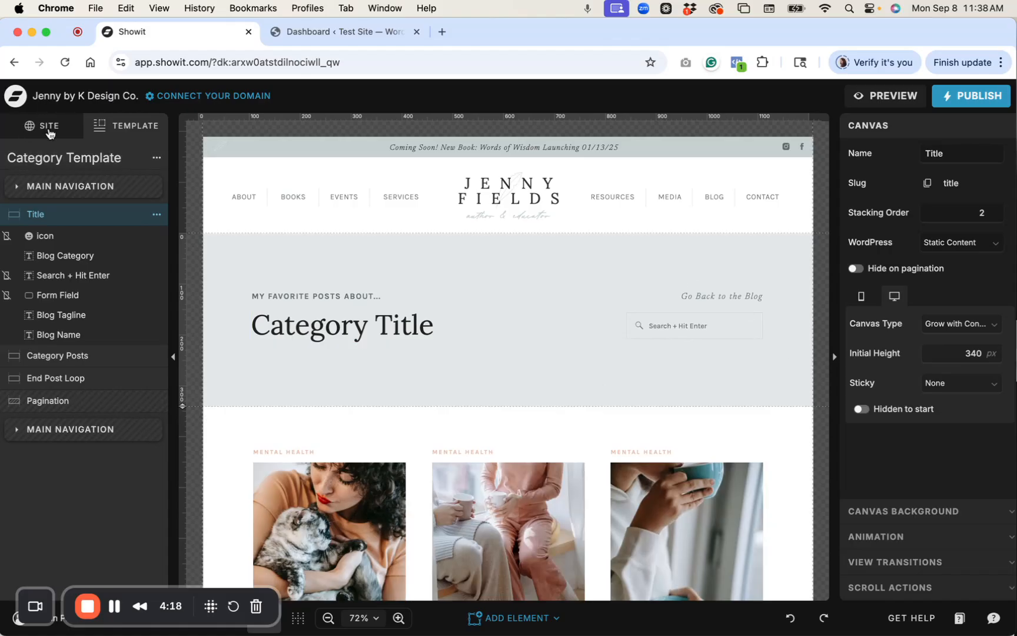
pyautogui.click(315, 41)
# View the WordPress post Categories page, which lists only Uncategorized, then return to Showit.
pyautogui.moveTo(52, 222)
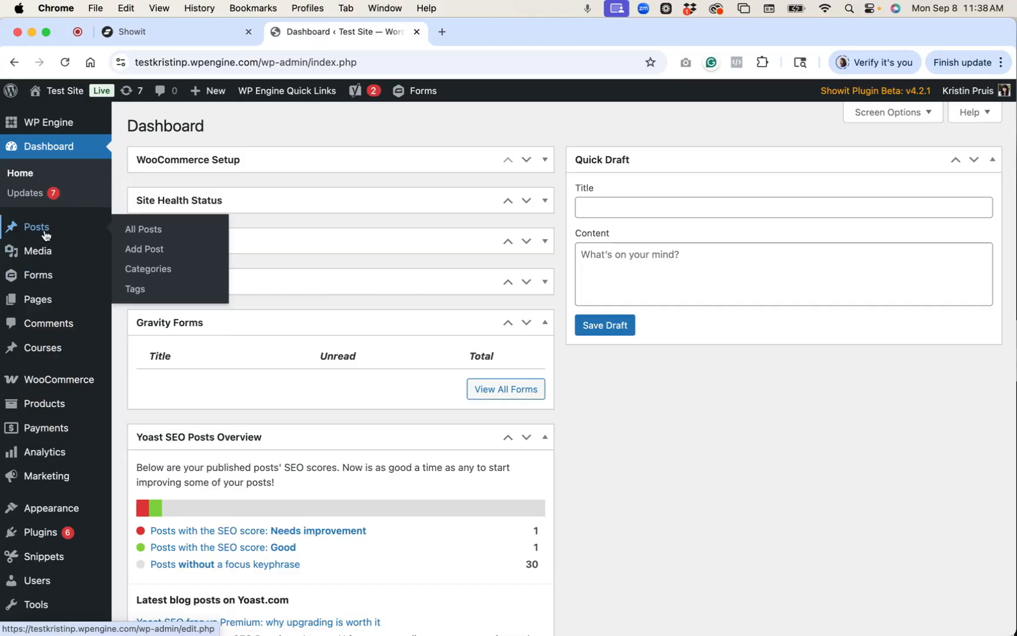
pyautogui.click(143, 272)
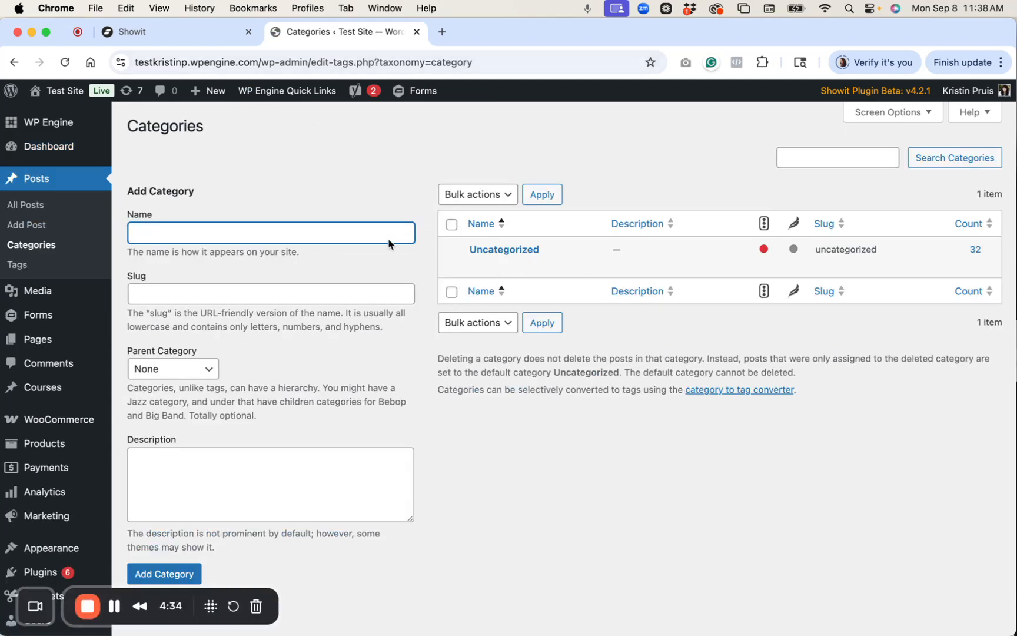
pyautogui.click(193, 35)
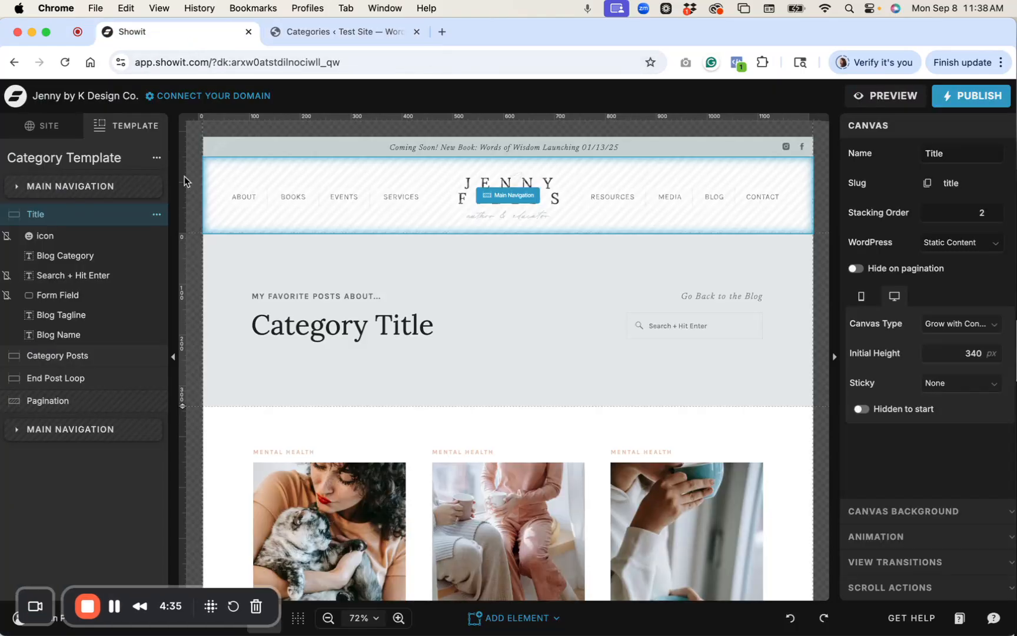
# Open the Blog template's Blog Categories canvas with its Mental Health, Relationships and Career links.
pyautogui.click(49, 127)
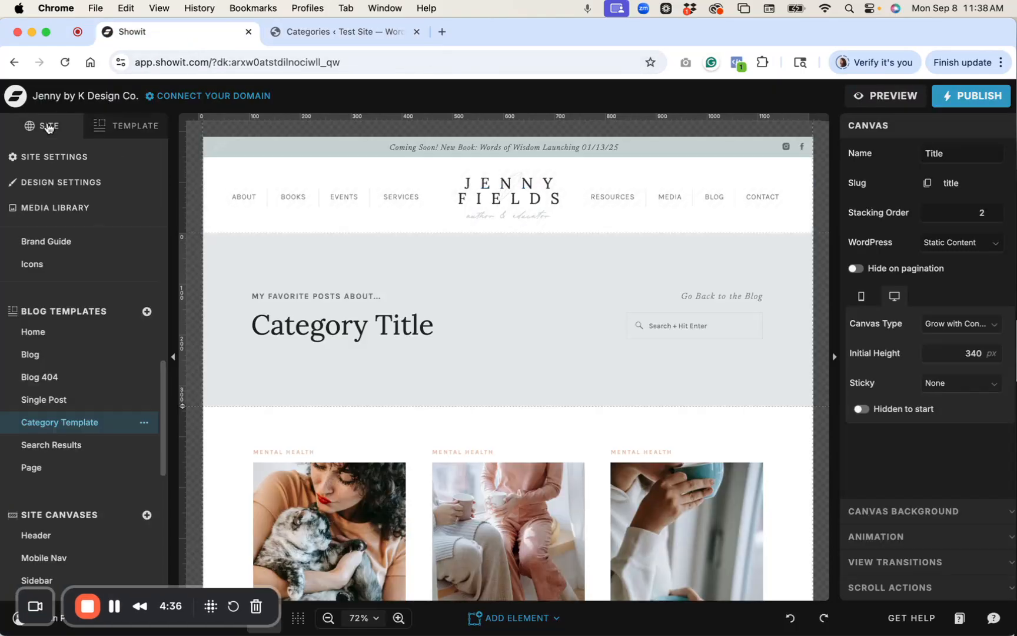
pyautogui.click(61, 359)
pyautogui.scroll(-10, 560, 333)
pyautogui.click(556, 281)
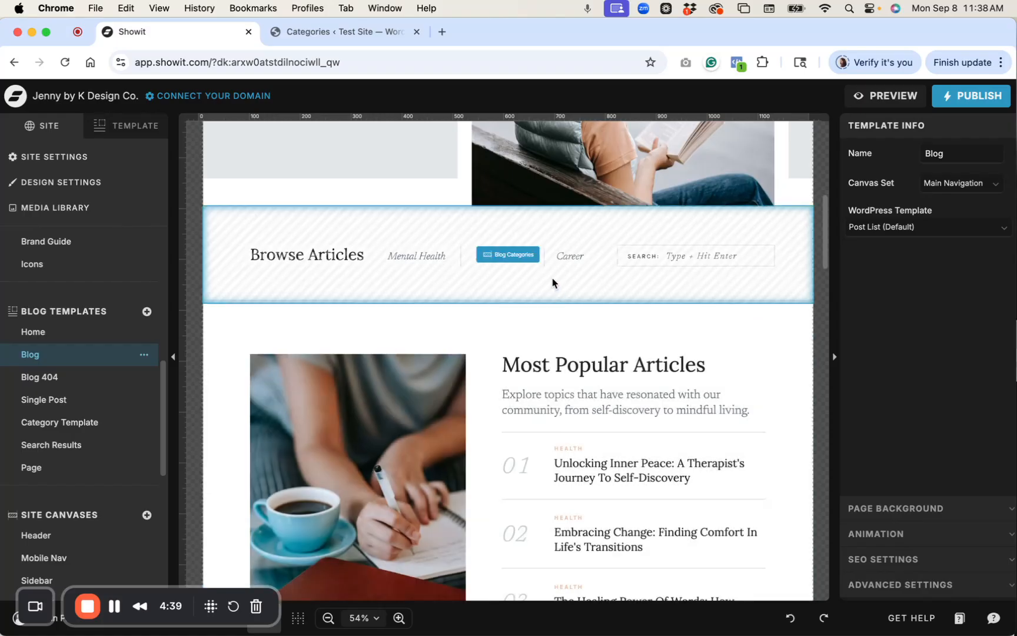
pyautogui.click(516, 260)
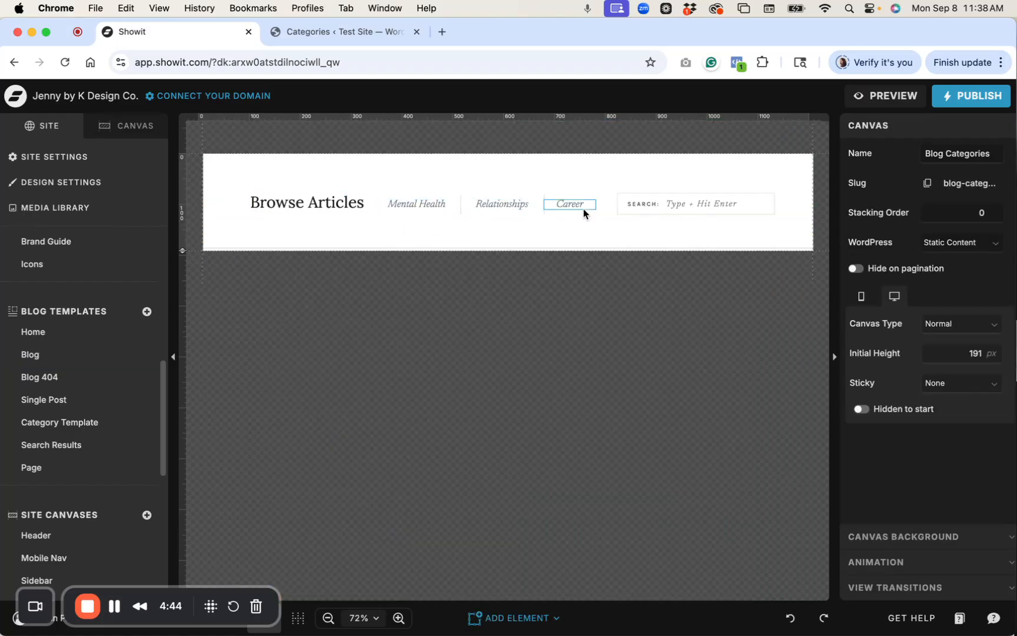
# Add the Mental Health category with its matching slug in WordPress.
pyautogui.click(338, 39)
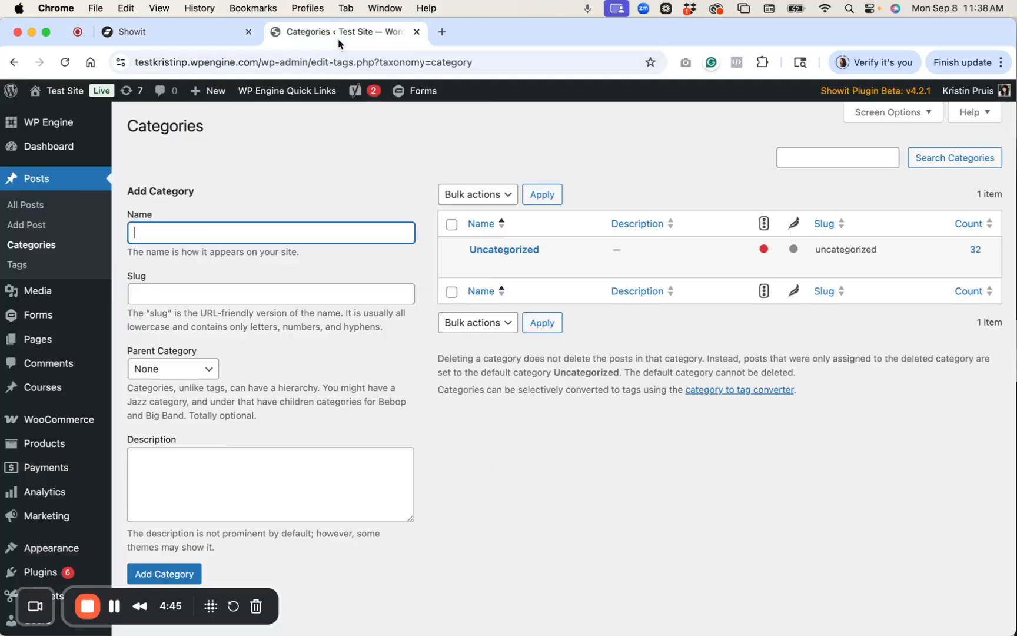
pyautogui.write('Mental Health')
pyautogui.press('Tab')
pyautogui.write('me')
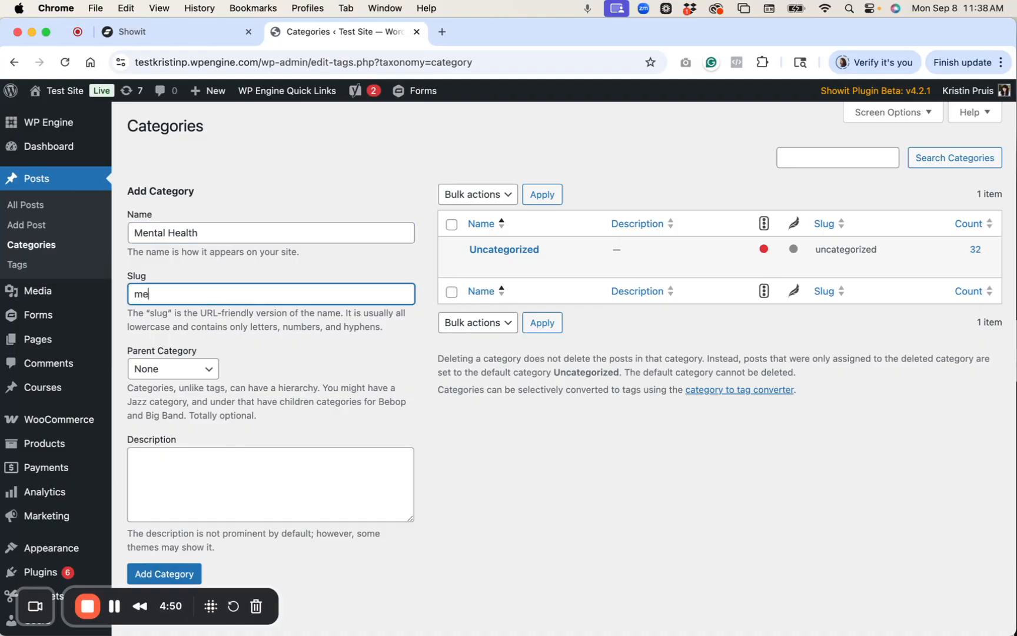
pyautogui.write('ntal-health')
pyautogui.scroll(-3, 209, 410)
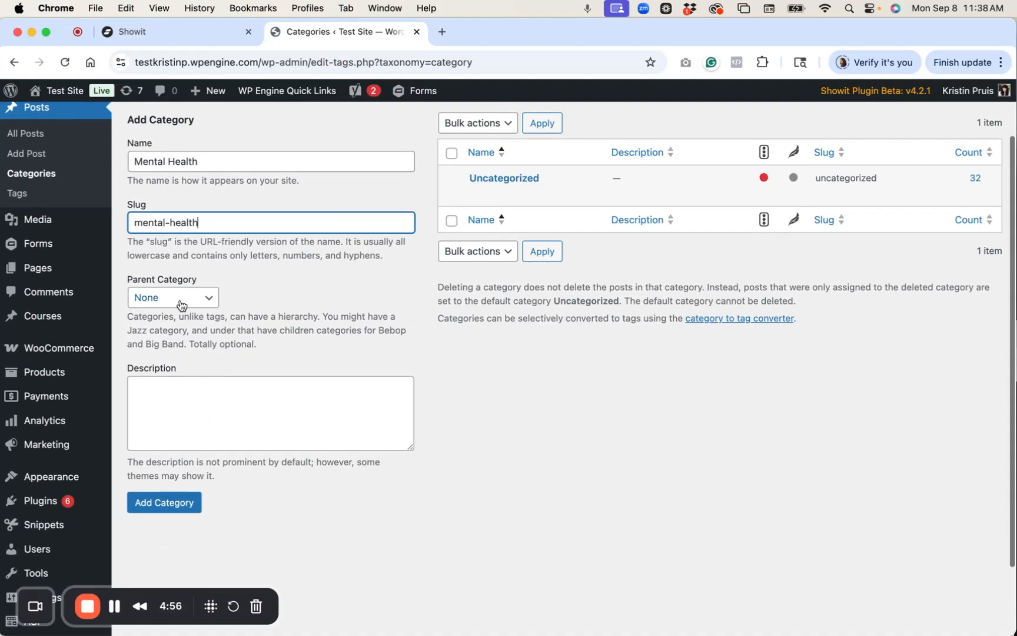
pyautogui.scroll(-2, 215, 394)
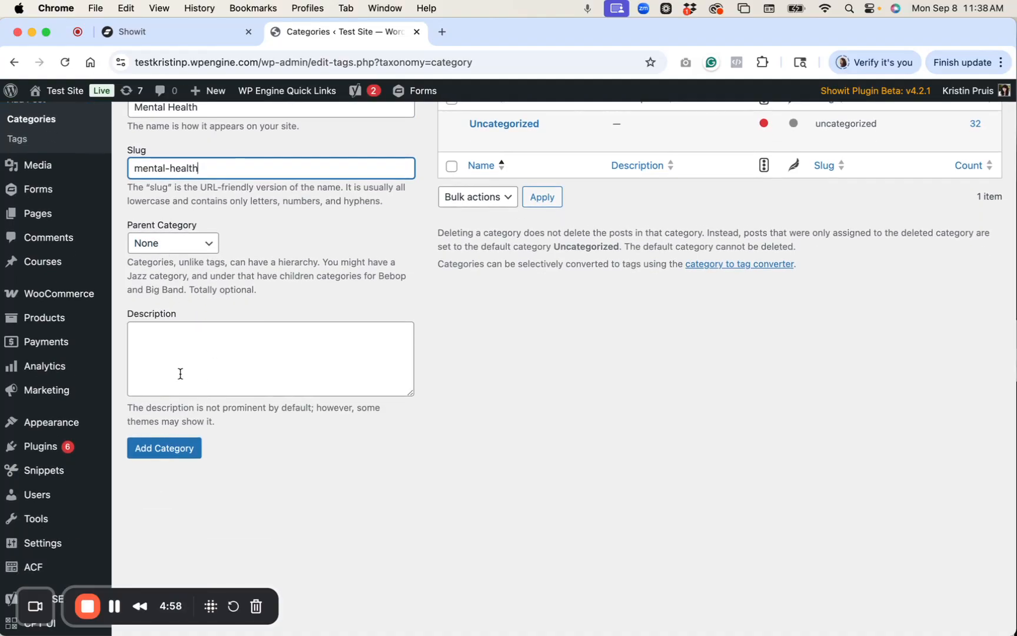
pyautogui.click(195, 448)
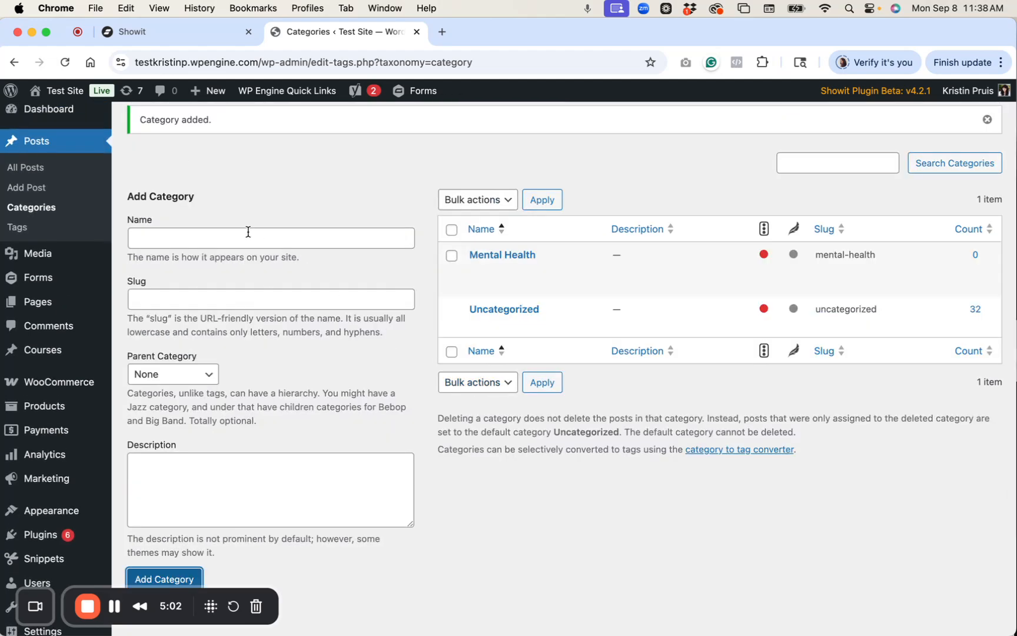
# Add the Relationships category with its matching slug.
pyautogui.click(248, 238)
pyautogui.write('Relationships')
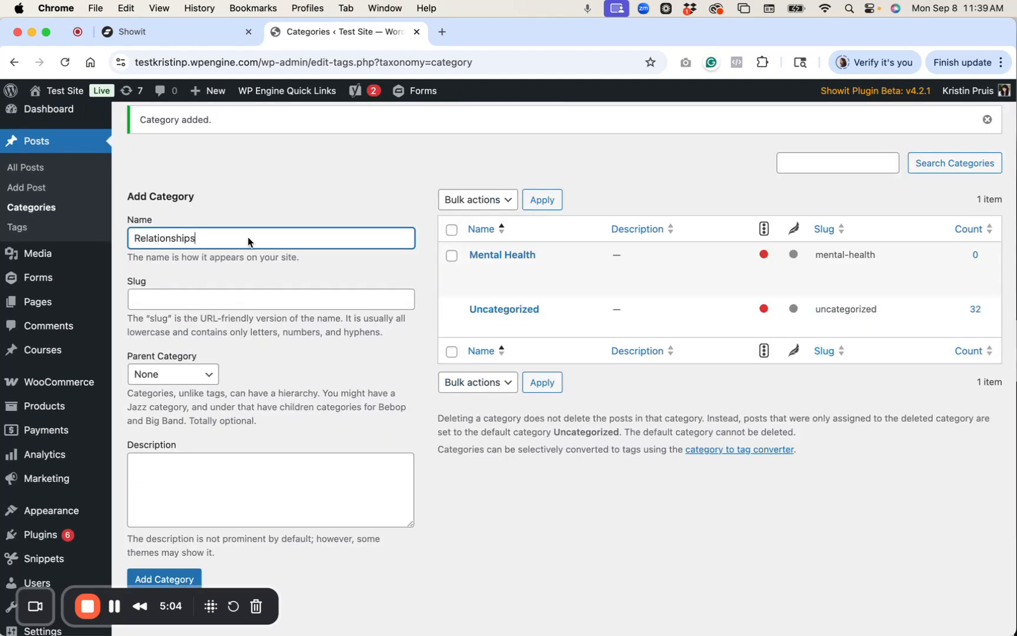
pyautogui.click(215, 298)
pyautogui.write('relationships')
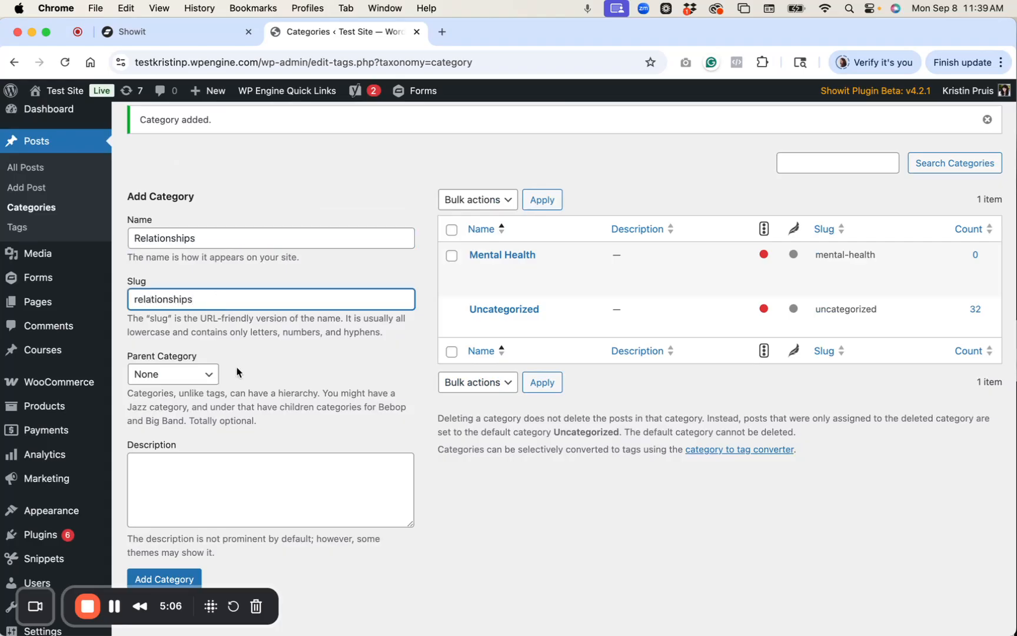
pyautogui.scroll(-3, 237, 367)
pyautogui.click(166, 478)
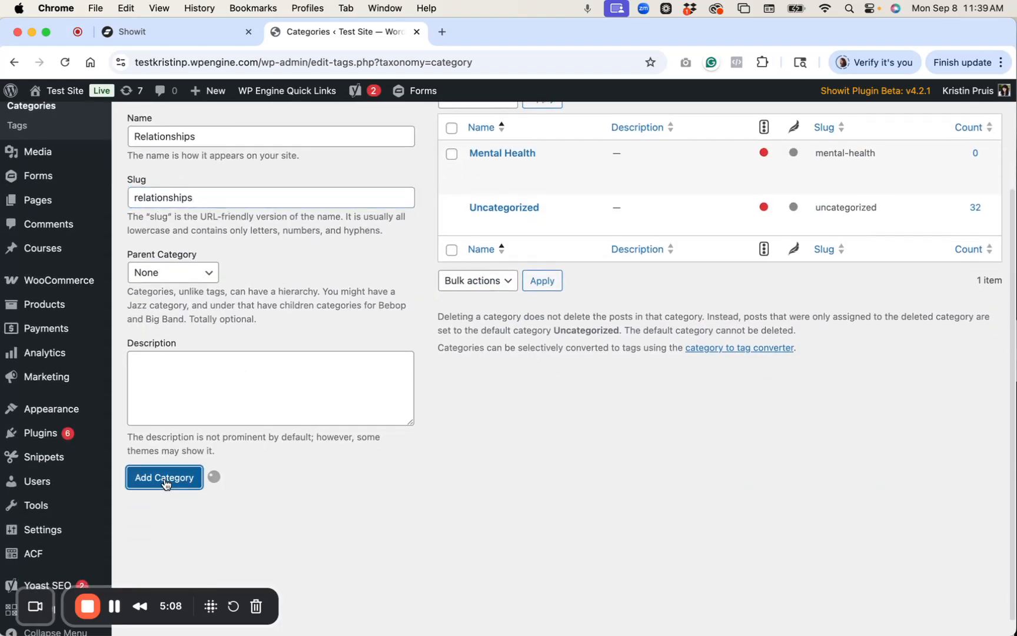
# Add the Career category with slug career.
pyautogui.scroll(3, 451, 347)
pyautogui.click(254, 234)
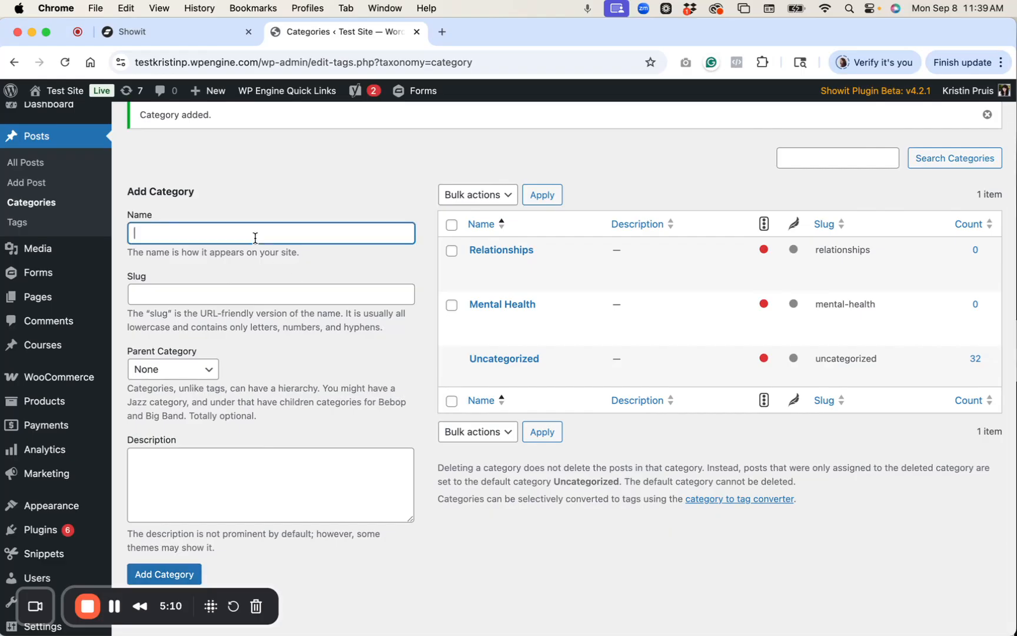
pyautogui.write('Career')
pyautogui.click(217, 288)
pyautogui.write('care')
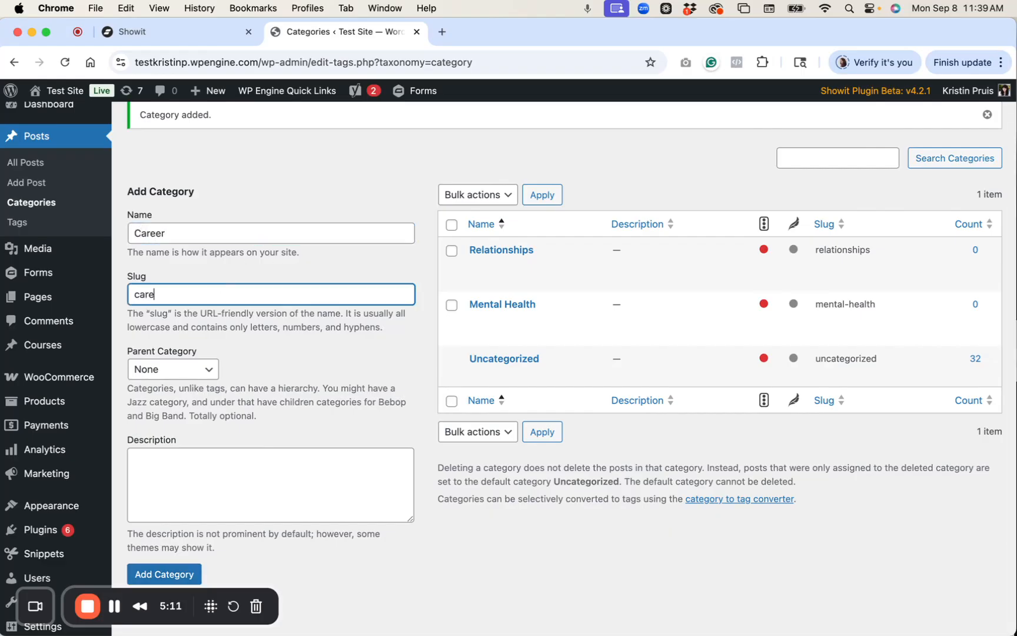
pyautogui.write('er')
pyautogui.scroll(-3, 193, 340)
pyautogui.click(147, 489)
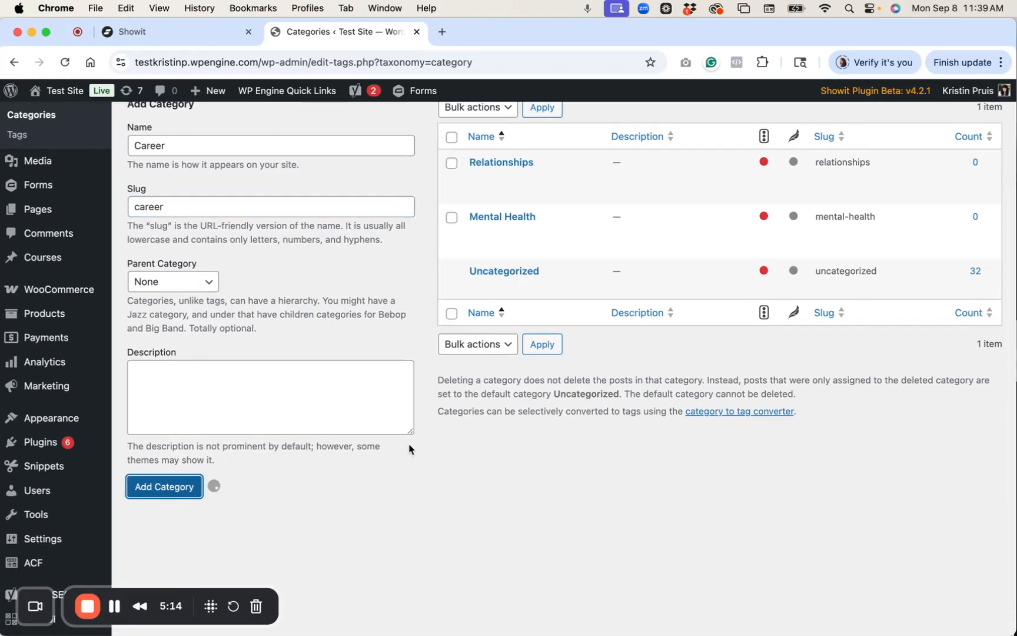
pyautogui.scroll(1, 409, 448)
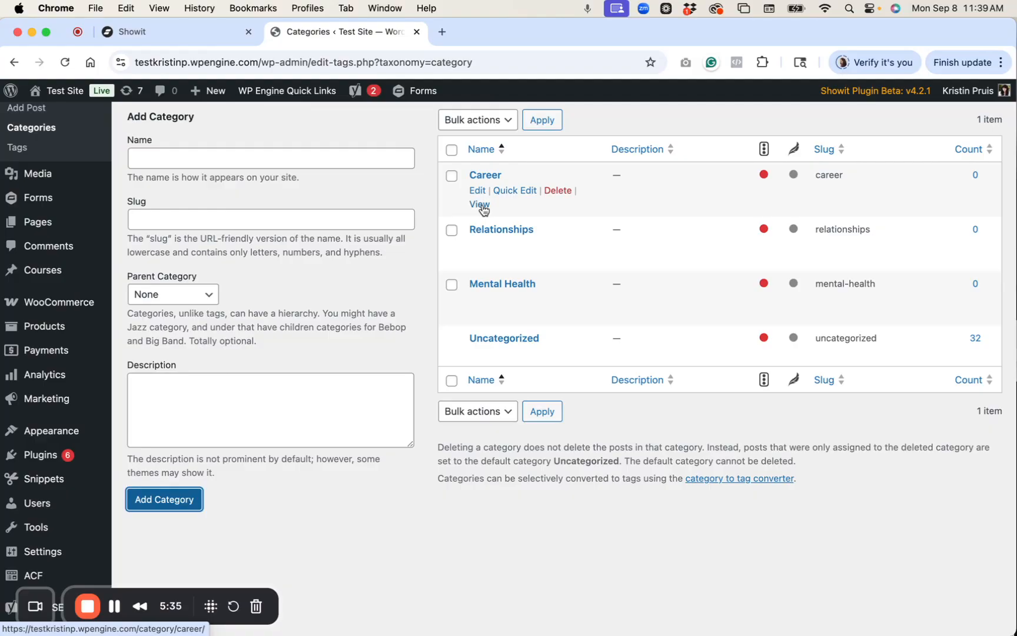
# Copy the Career category page's link from the WordPress Categories list.
pyautogui.rightClick(482, 209)
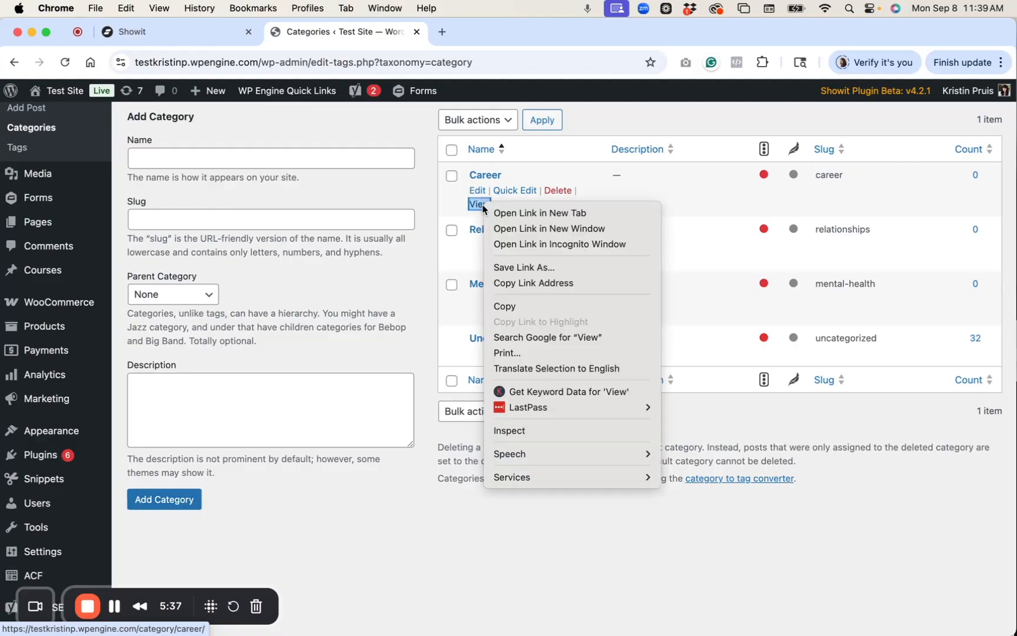
pyautogui.click(552, 283)
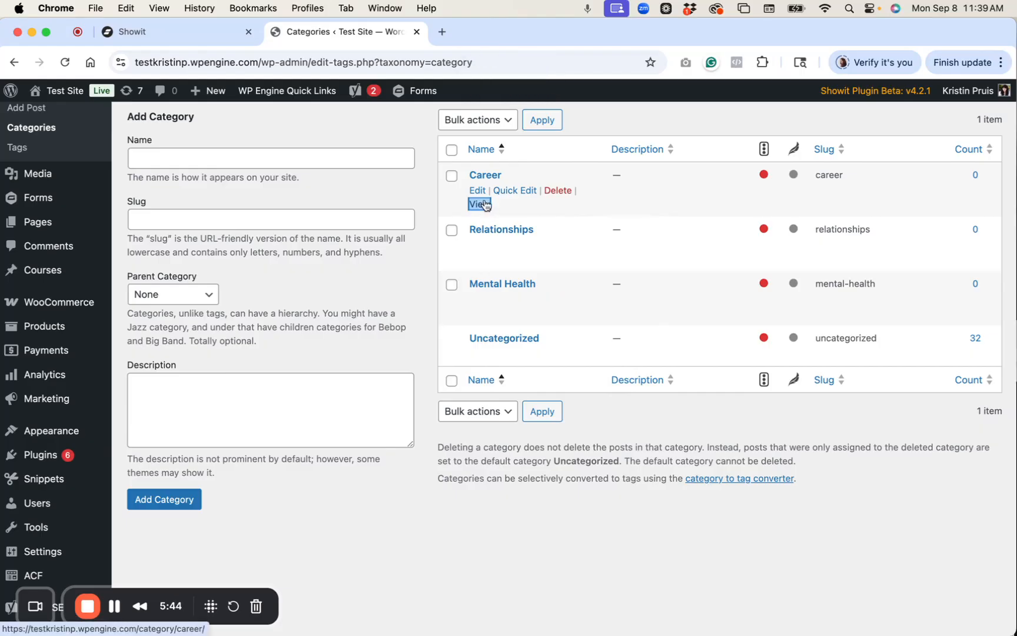
pyautogui.click(163, 35)
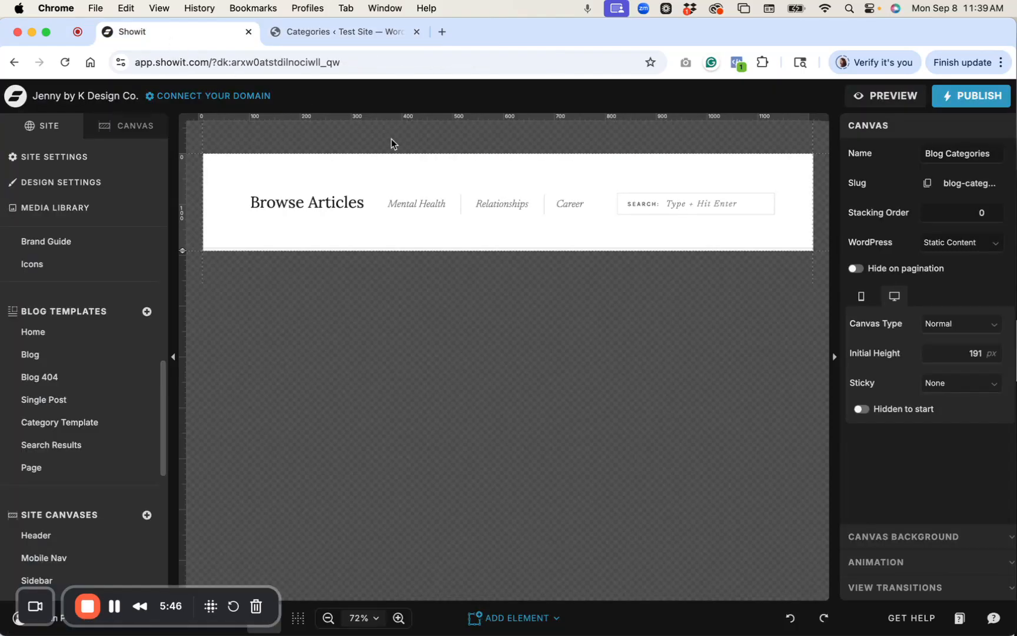
pyautogui.click(347, 36)
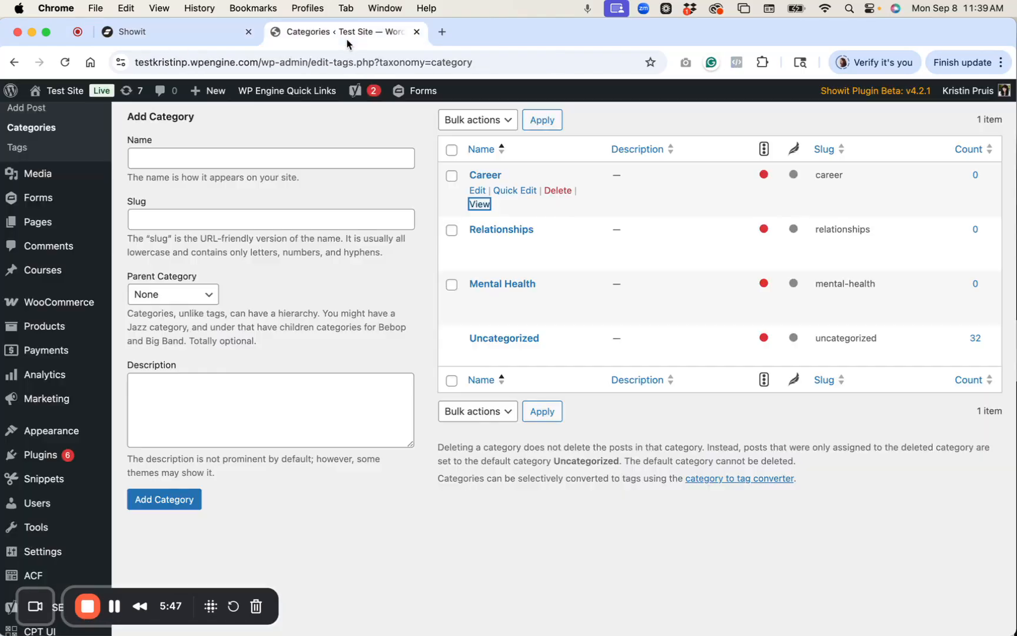
pyautogui.click(196, 31)
# Replace the Career text's click-action URL with the copied /category/career/ link.
pyautogui.click(578, 207)
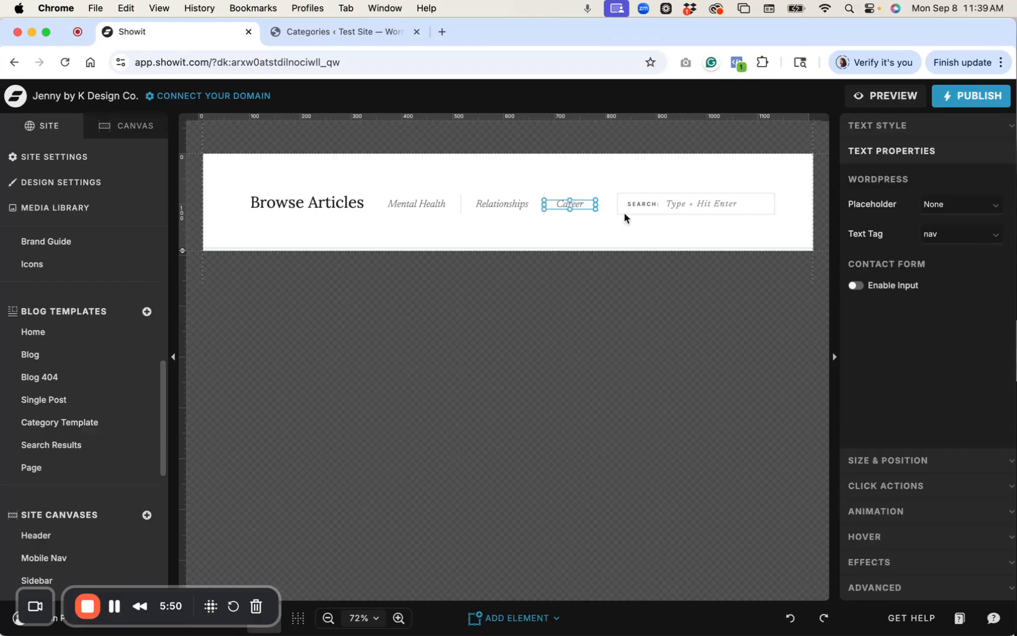
pyautogui.click(922, 486)
pyautogui.click(953, 285)
pyautogui.press('super+a')
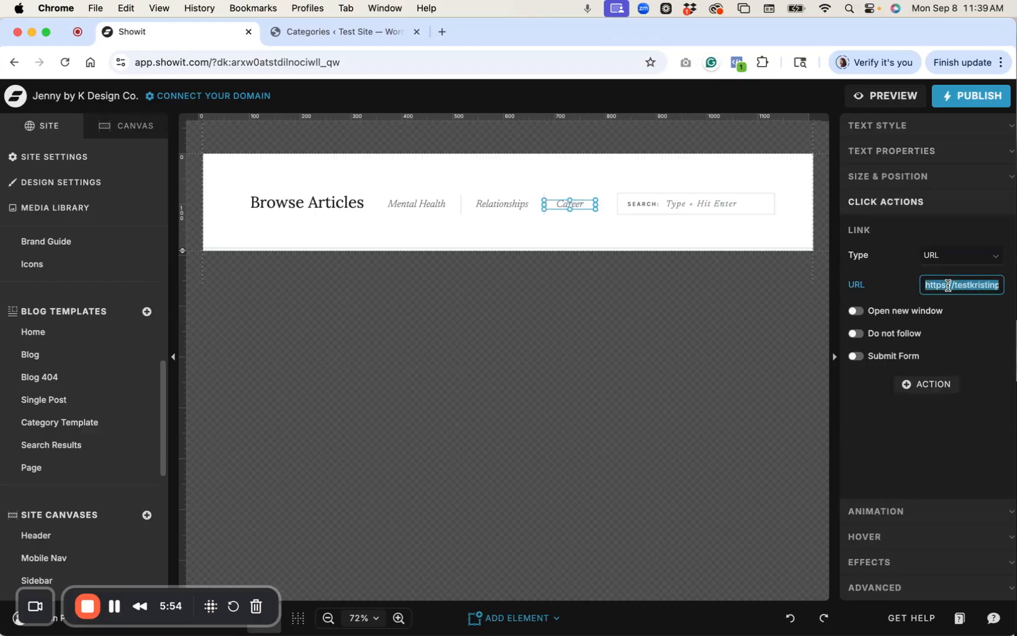
pyautogui.press('BackSpace')
pyautogui.press('super+v')
pyautogui.press('Return')
pyautogui.moveTo(926, 288); pyautogui.dragTo(1015, 289)
pyautogui.click(962, 455)
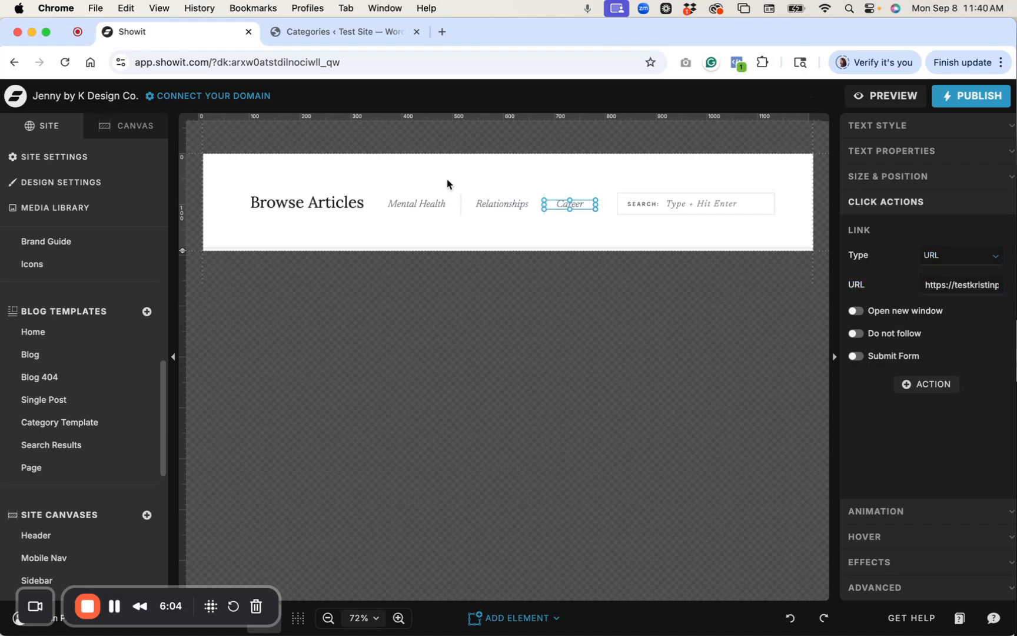
pyautogui.click(309, 30)
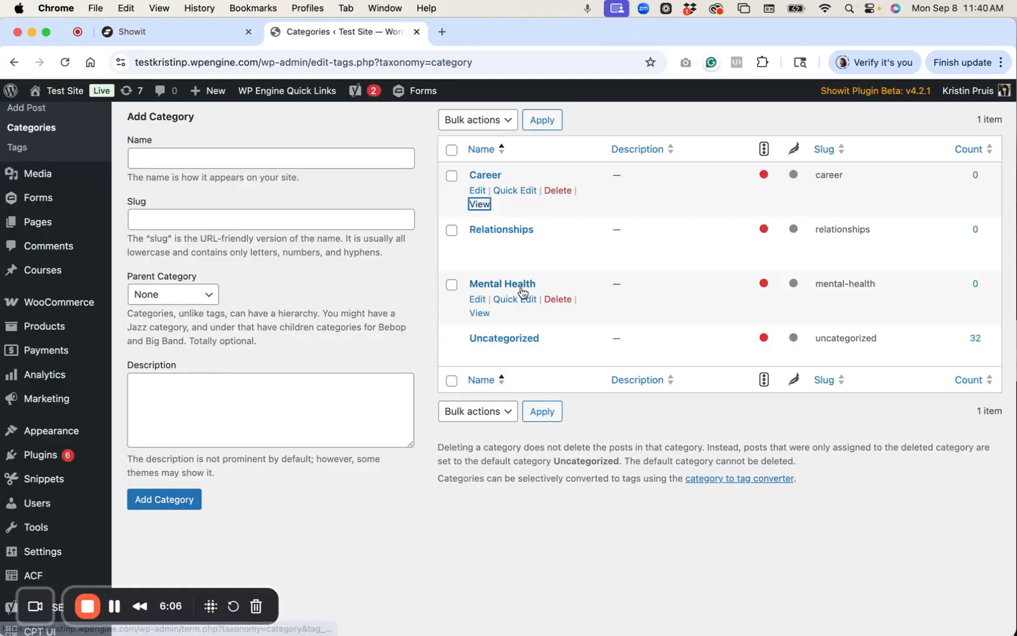
# Copy the Relationships category page link and paste it as the Relationships click-action URL.
pyautogui.rightClick(476, 259)
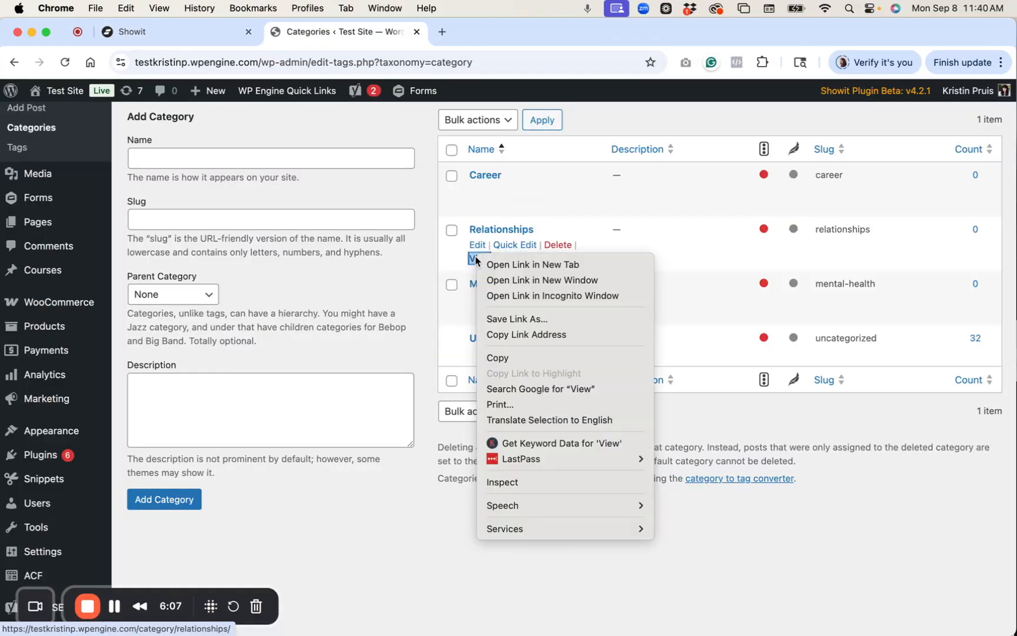
pyautogui.click(524, 338)
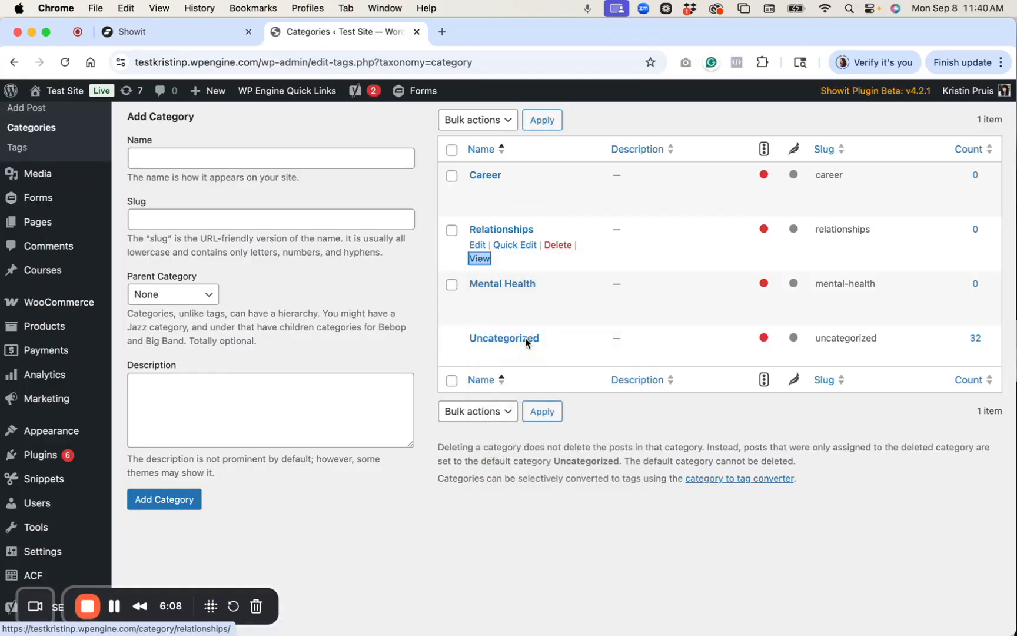
pyautogui.click(168, 31)
pyautogui.click(980, 284)
pyautogui.press('super+a')
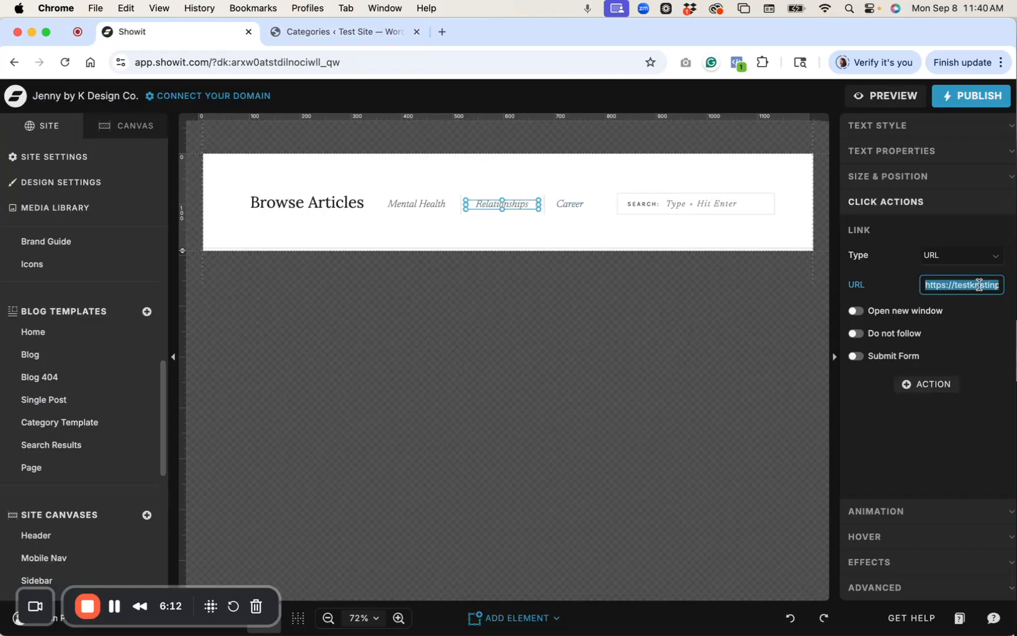
pyautogui.press('BackSpace')
pyautogui.press('super+v')
pyautogui.press('Return')
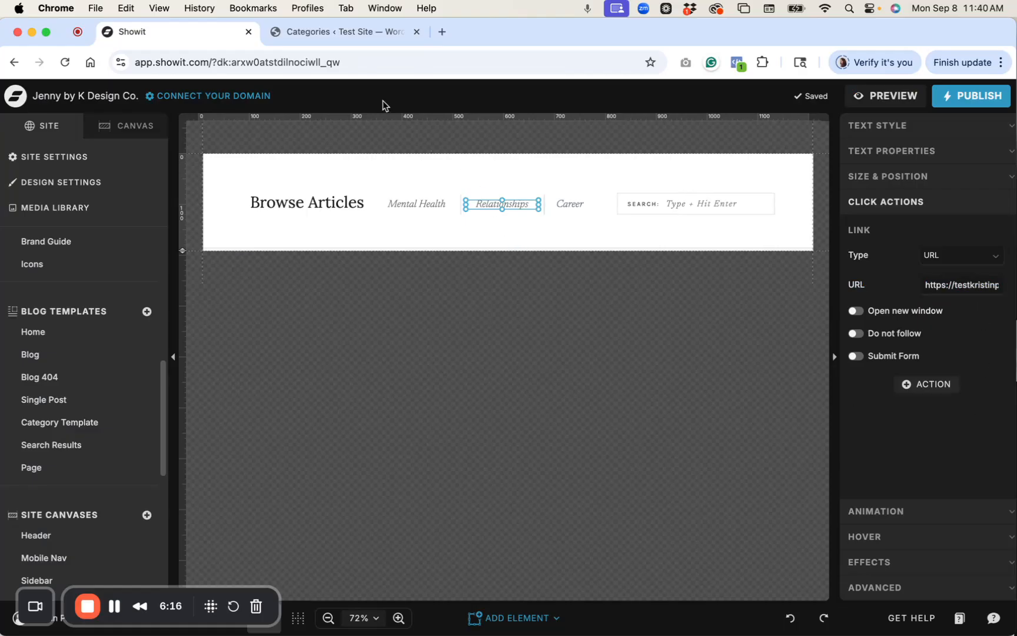
# Copy the Mental Health category page link and set it as Mental Health's click-action URL.
pyautogui.click(315, 35)
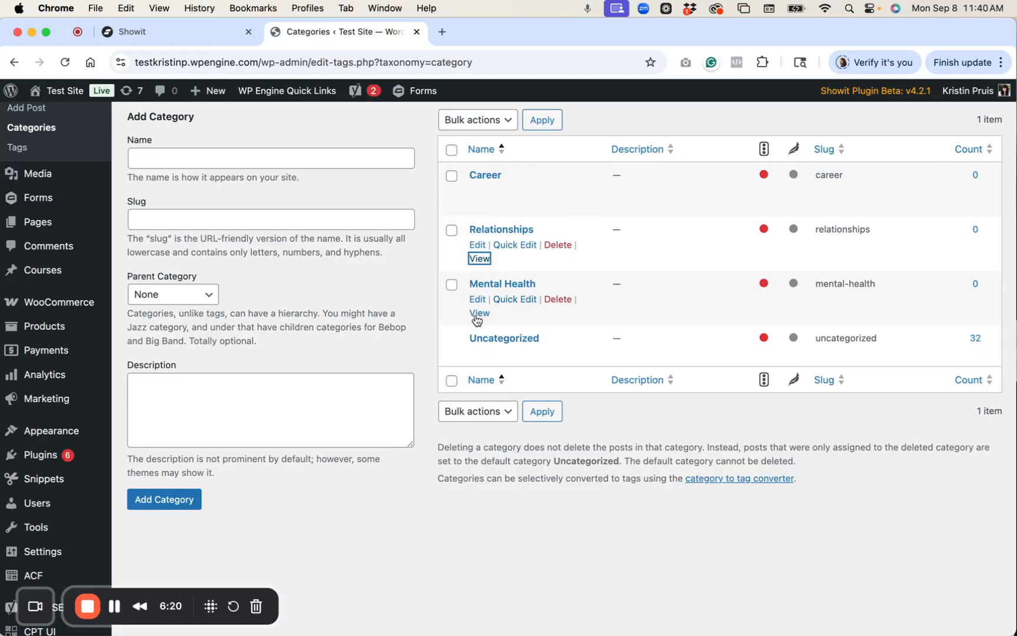
pyautogui.rightClick(477, 312)
pyautogui.click(541, 389)
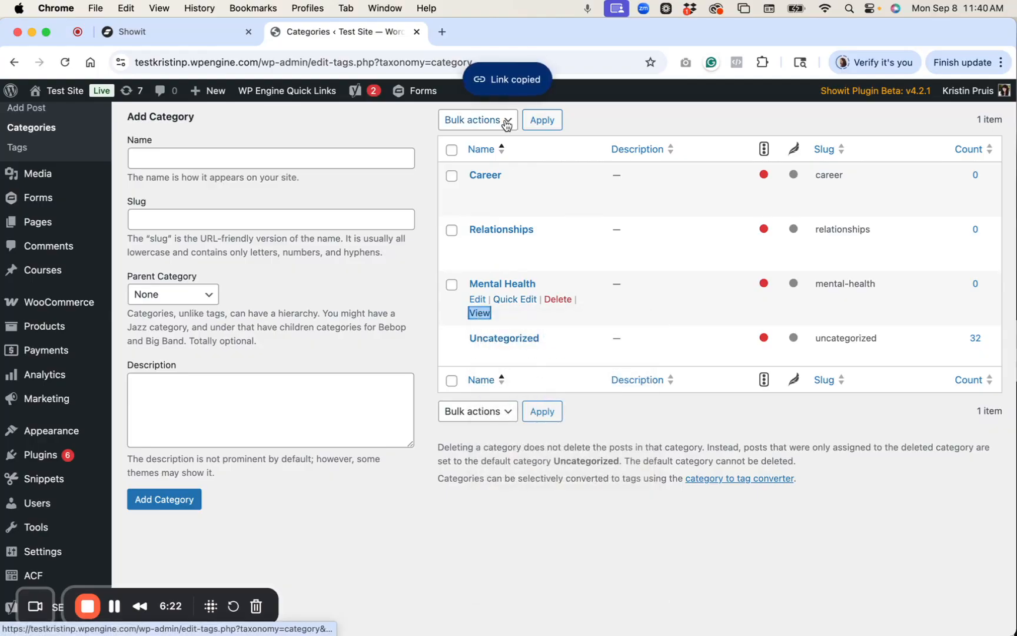
pyautogui.click(177, 29)
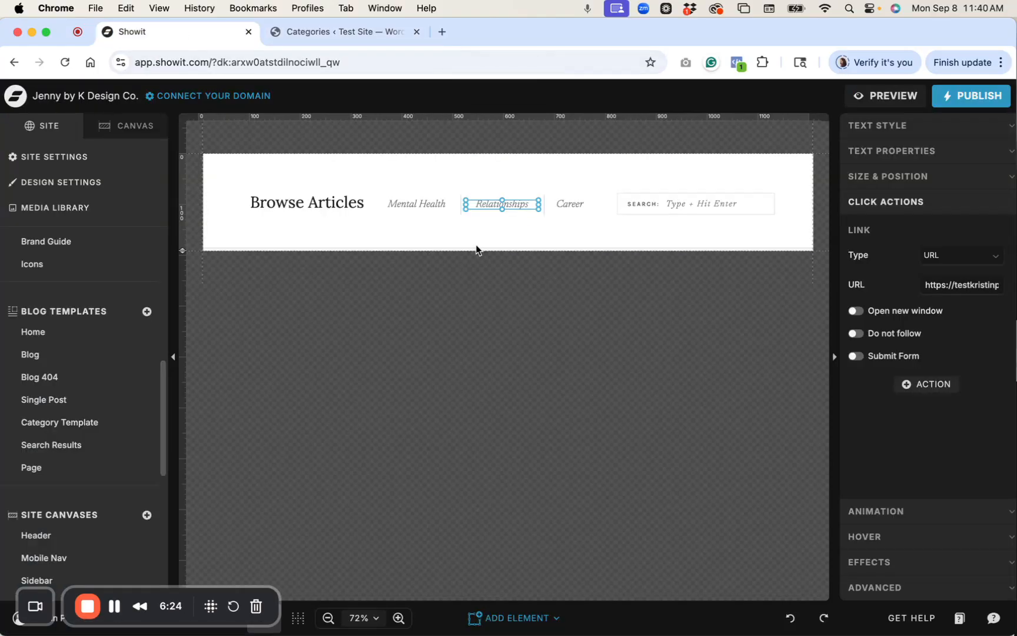
pyautogui.click(421, 201)
pyautogui.click(962, 284)
pyautogui.press('cmd+a')
pyautogui.press('cmd+v')
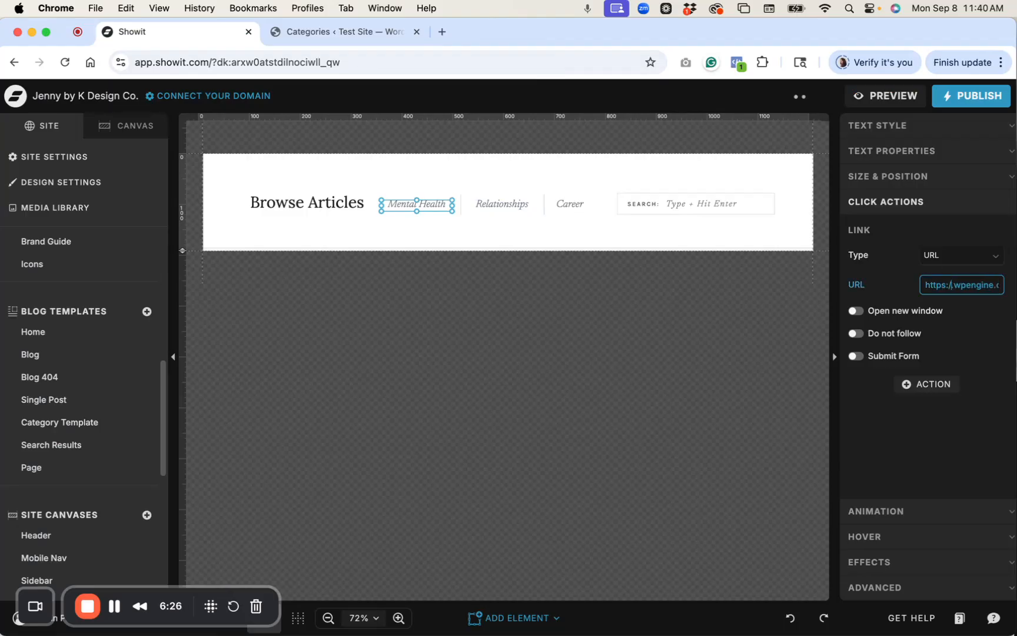
pyautogui.press('super+a')
pyautogui.press('BackSpace')
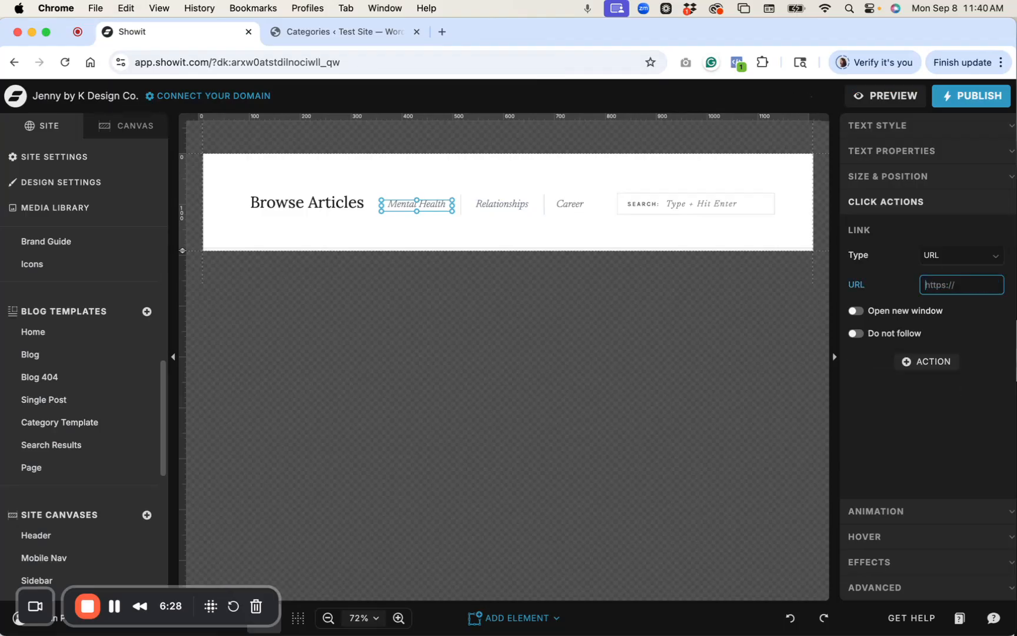
pyautogui.press('super+v')
pyautogui.click(951, 356)
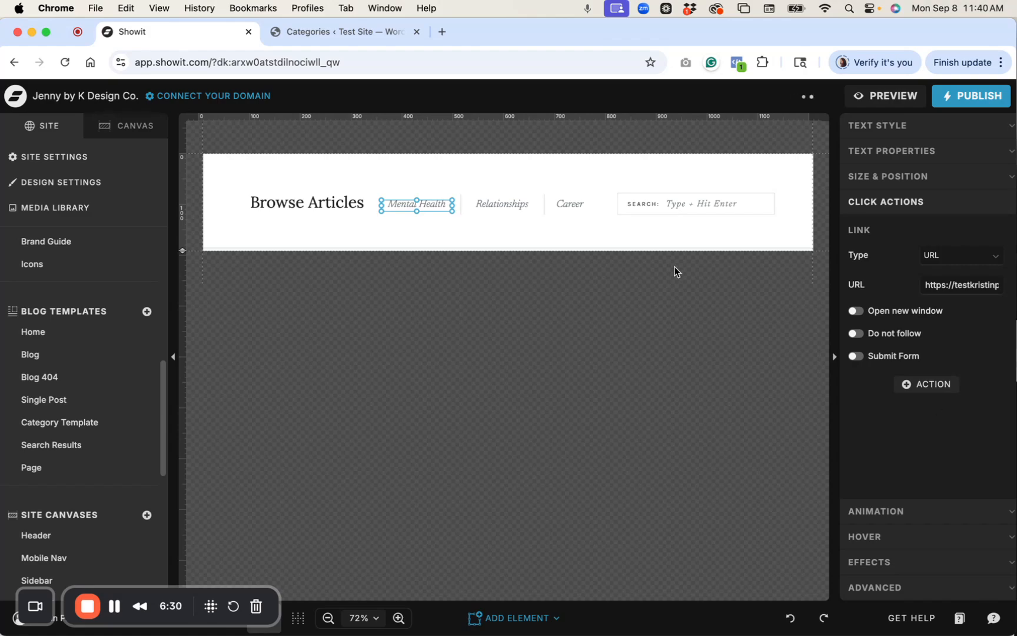
pyautogui.click(433, 172)
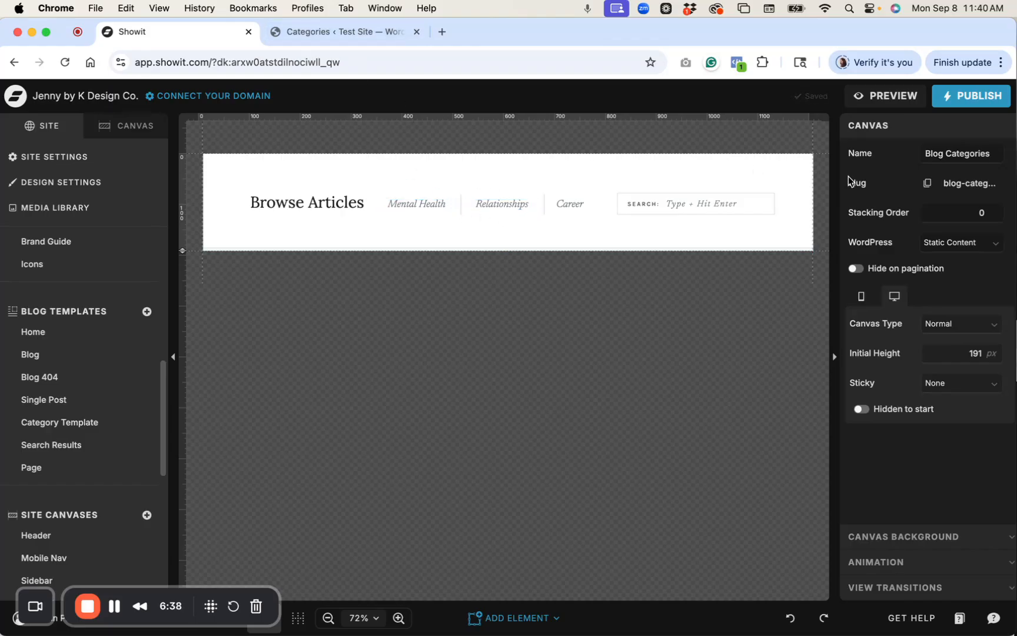
# Publish the Showit site and blog design, then close the publish confirmation.
pyautogui.click(971, 101)
pyautogui.click(650, 342)
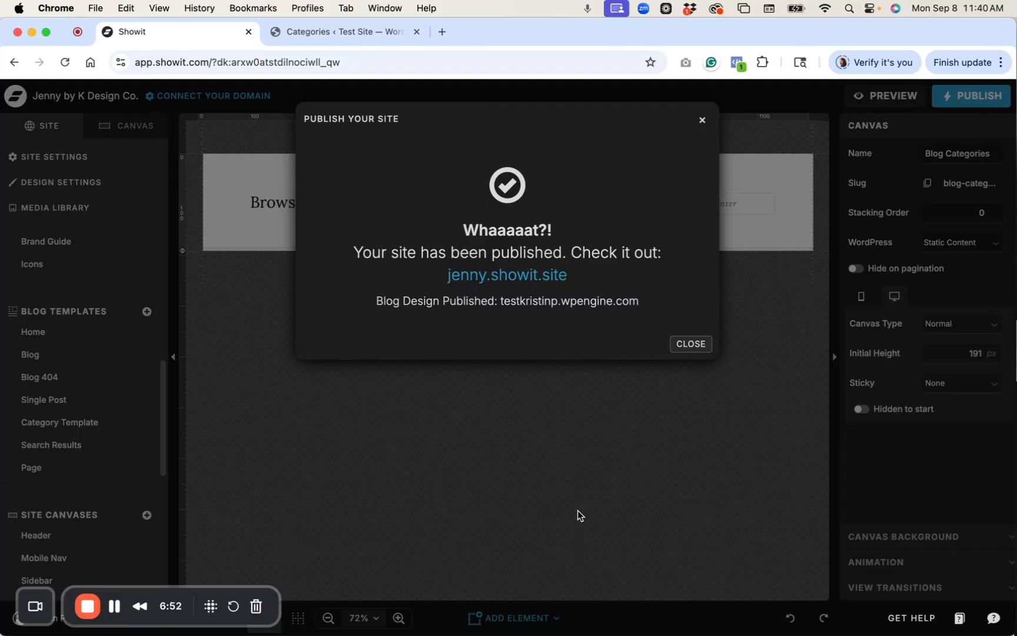
pyautogui.click(706, 348)
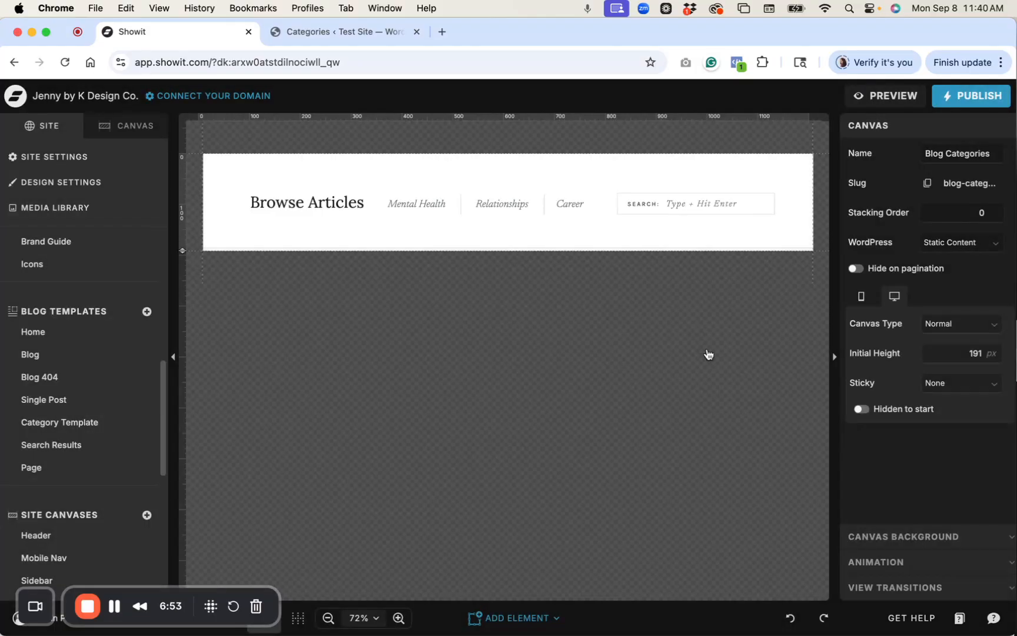
# In the WordPress posts list, move the Website Copywriting post from Uncategorized to Career.
pyautogui.click(344, 35)
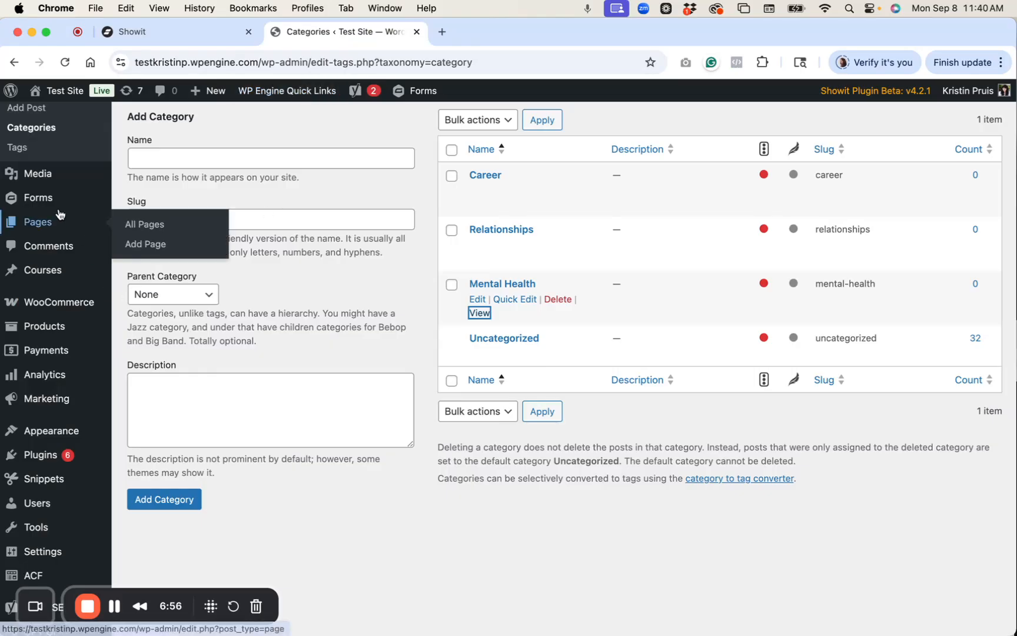
pyautogui.scroll(3, 35, 197)
pyautogui.click(37, 205)
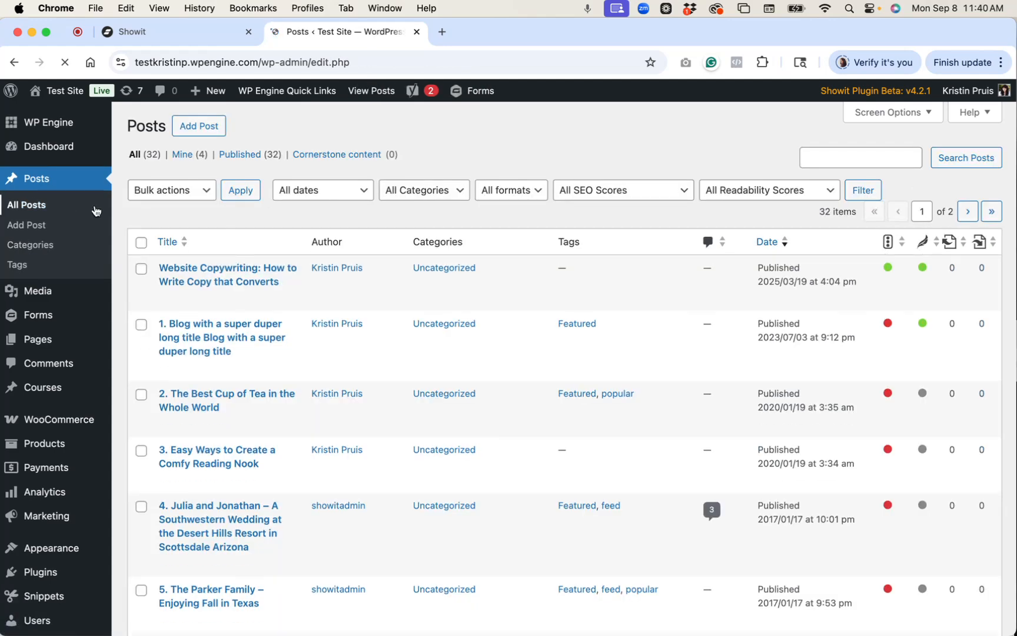
pyautogui.scroll(-1, 189, 229)
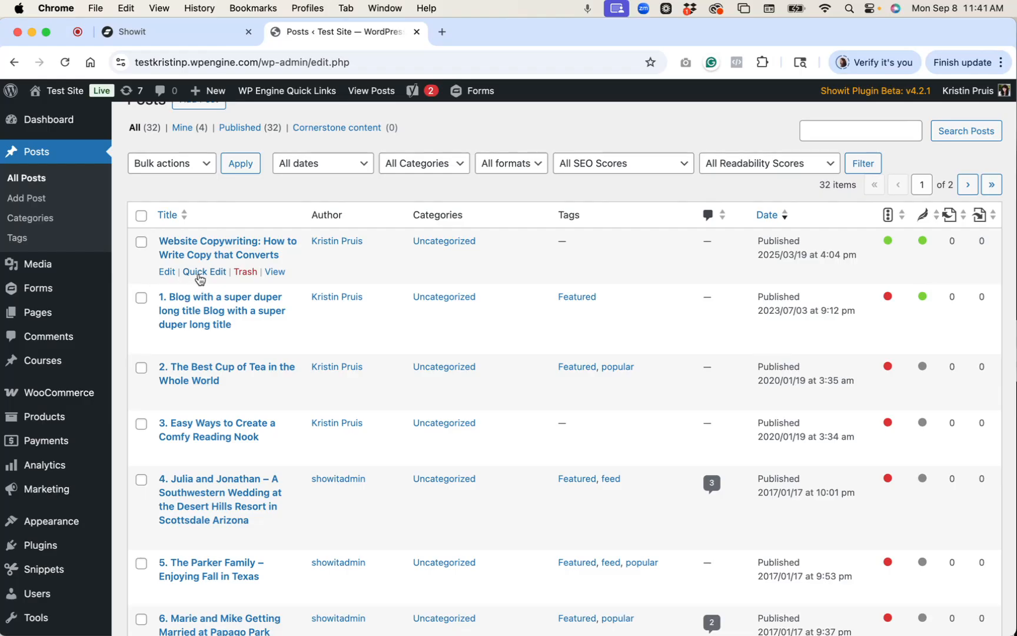
pyautogui.click(200, 272)
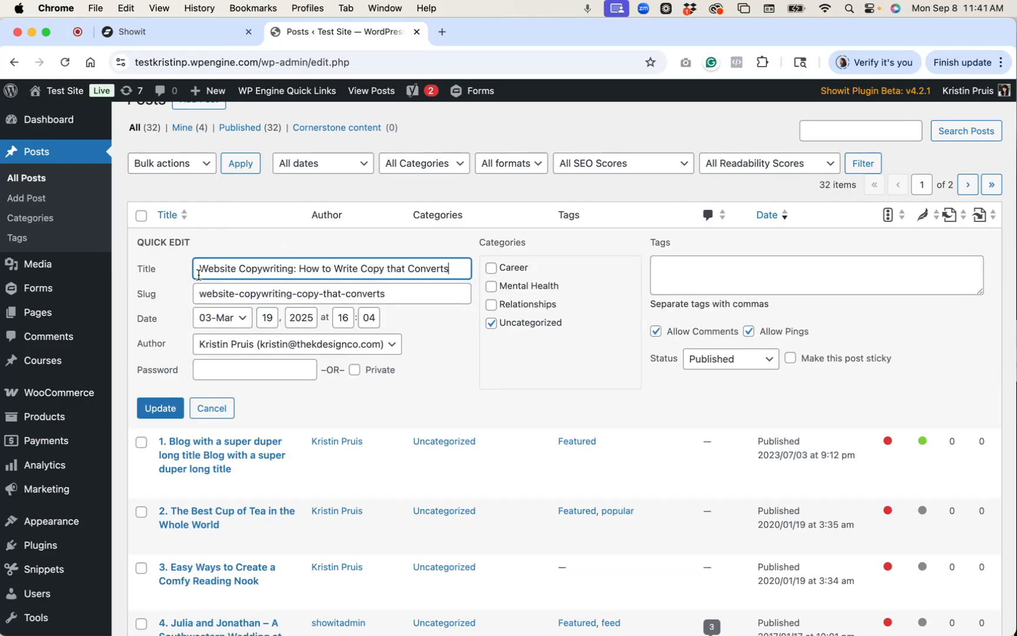
pyautogui.click(490, 323)
pyautogui.click(491, 268)
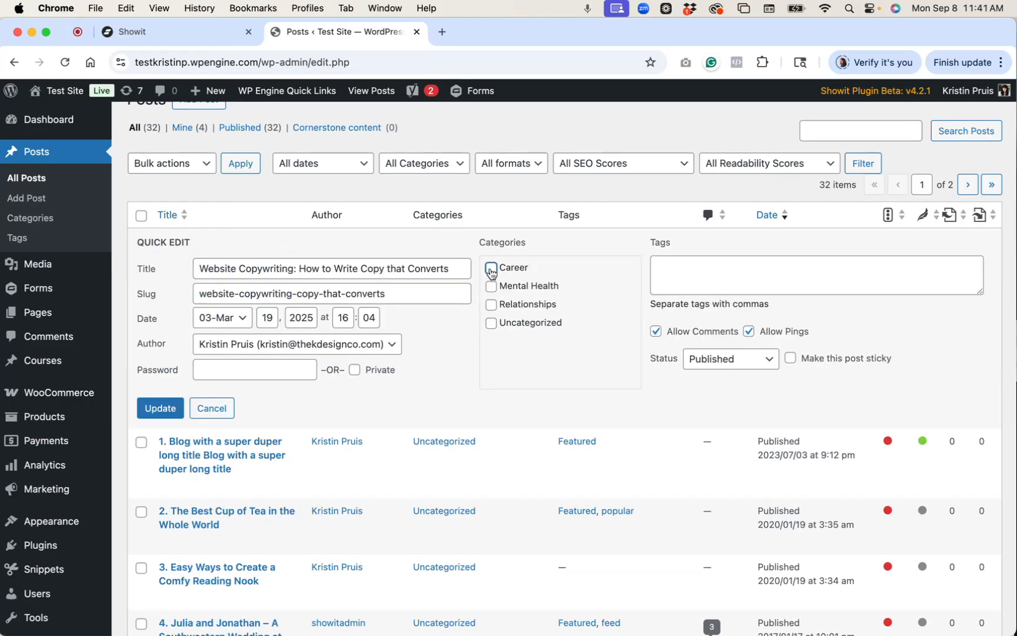
pyautogui.click(167, 408)
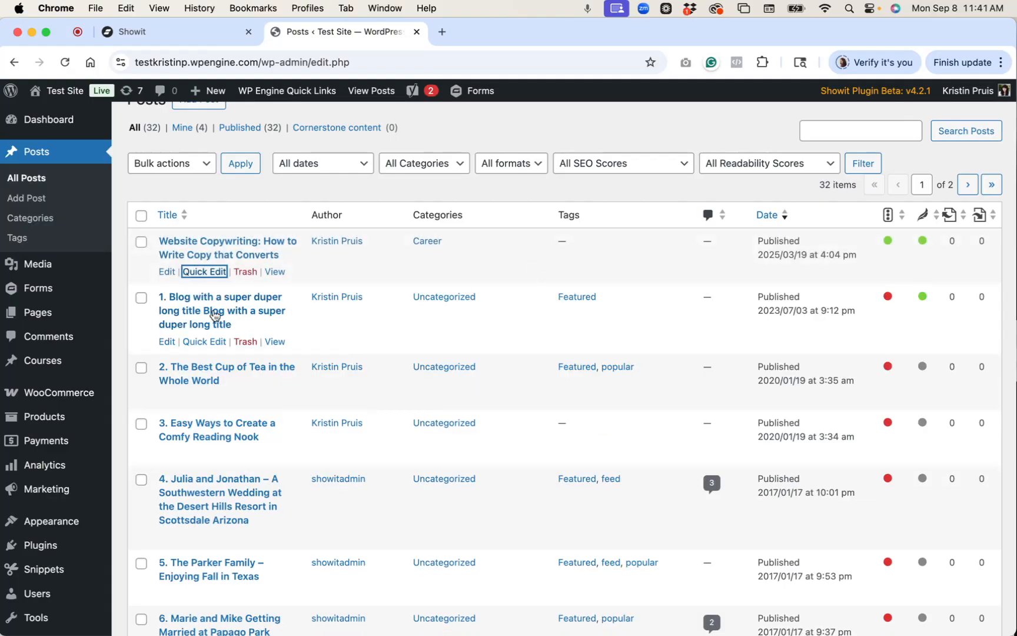
# Add the long-titled post to the Mental Health category.
pyautogui.click(203, 342)
pyautogui.click(491, 342)
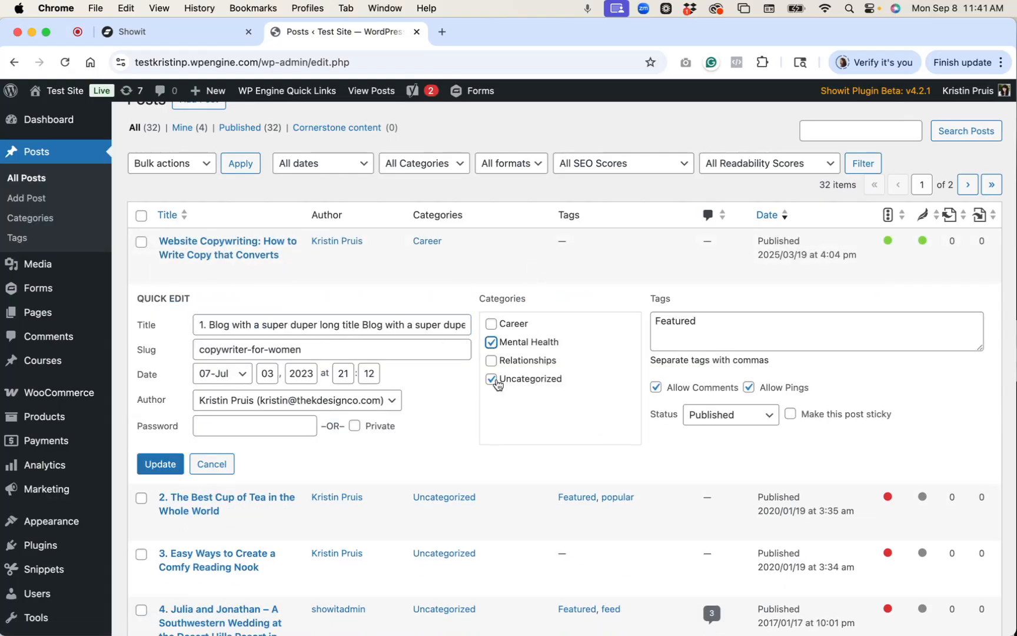
pyautogui.click(147, 468)
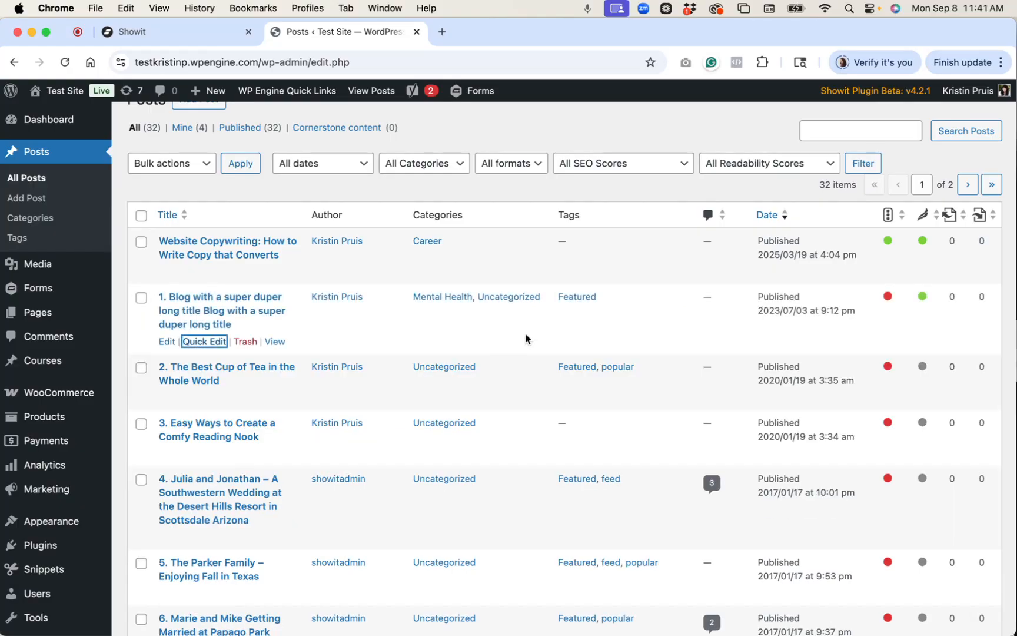
# Move The Best Cup of Tea post from Uncategorized to Relationships.
pyautogui.click(205, 398)
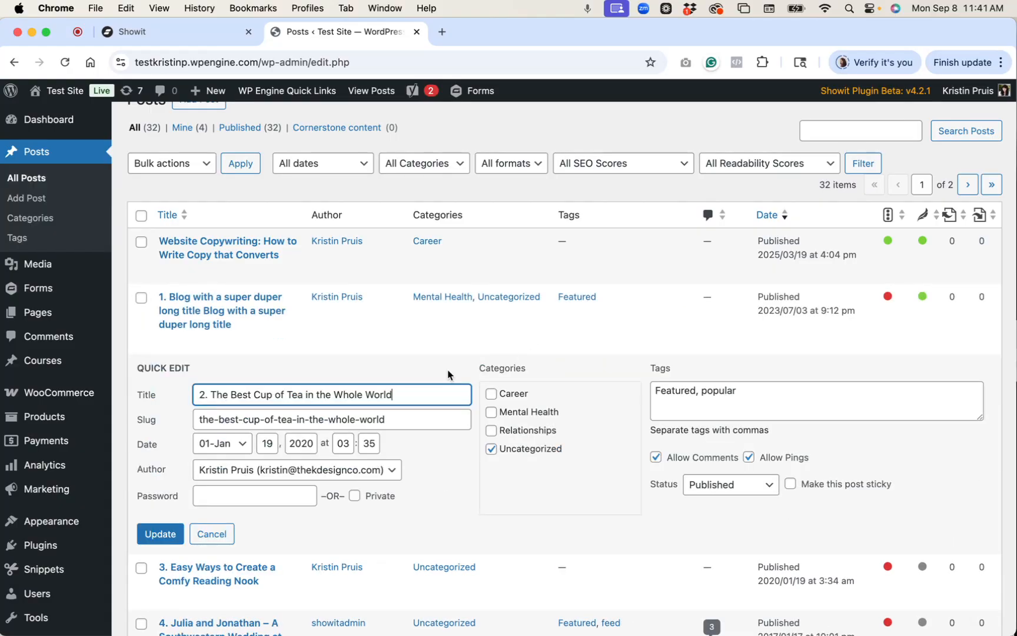
pyautogui.click(493, 448)
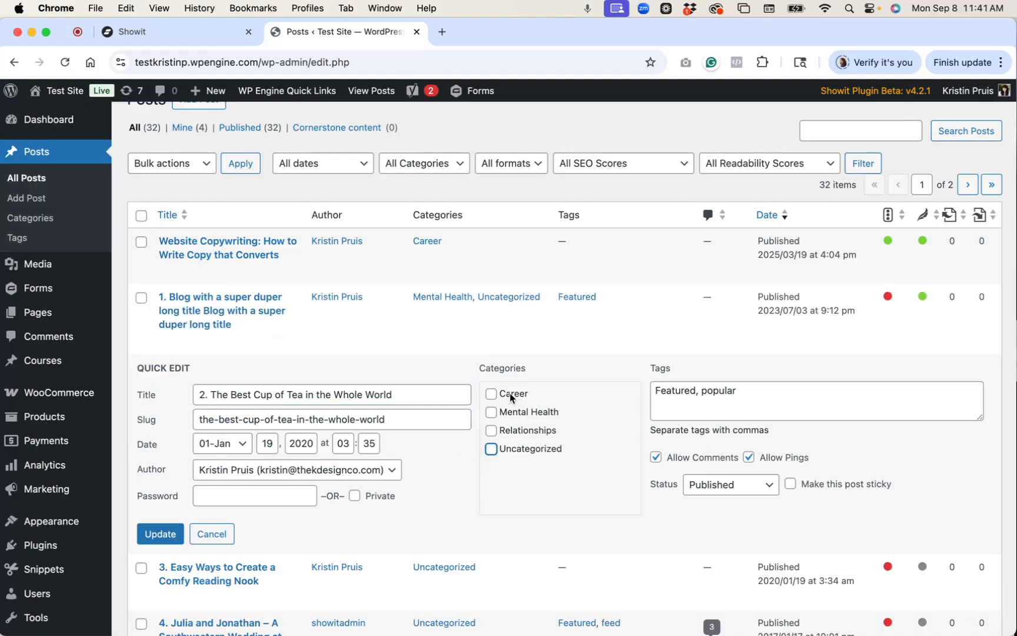
pyautogui.click(492, 433)
pyautogui.click(154, 533)
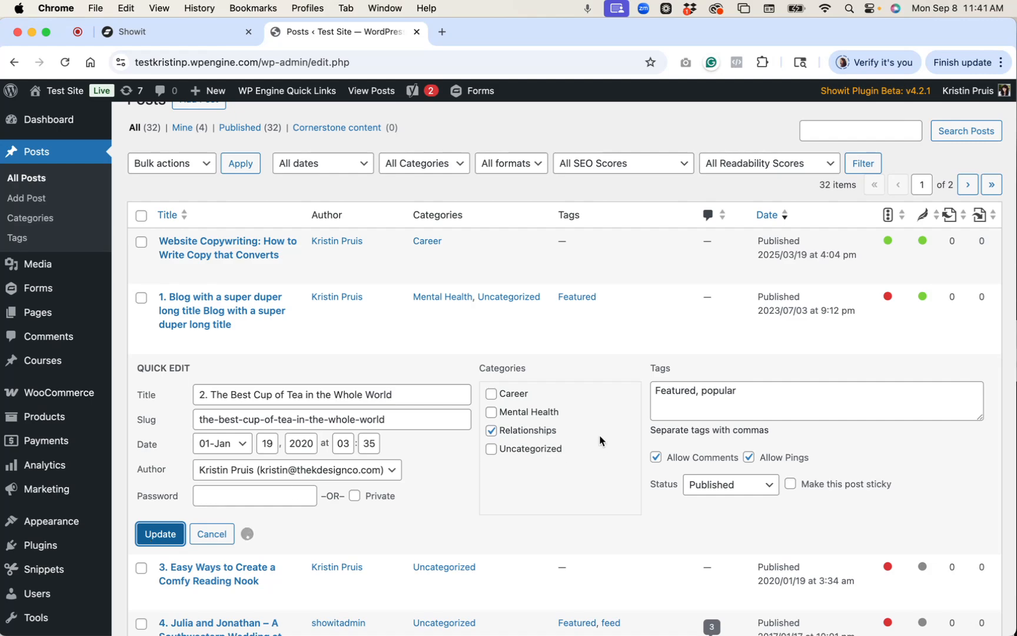
# Remove Uncategorized from the long-titled post so only Mental Health remains.
pyautogui.click(209, 347)
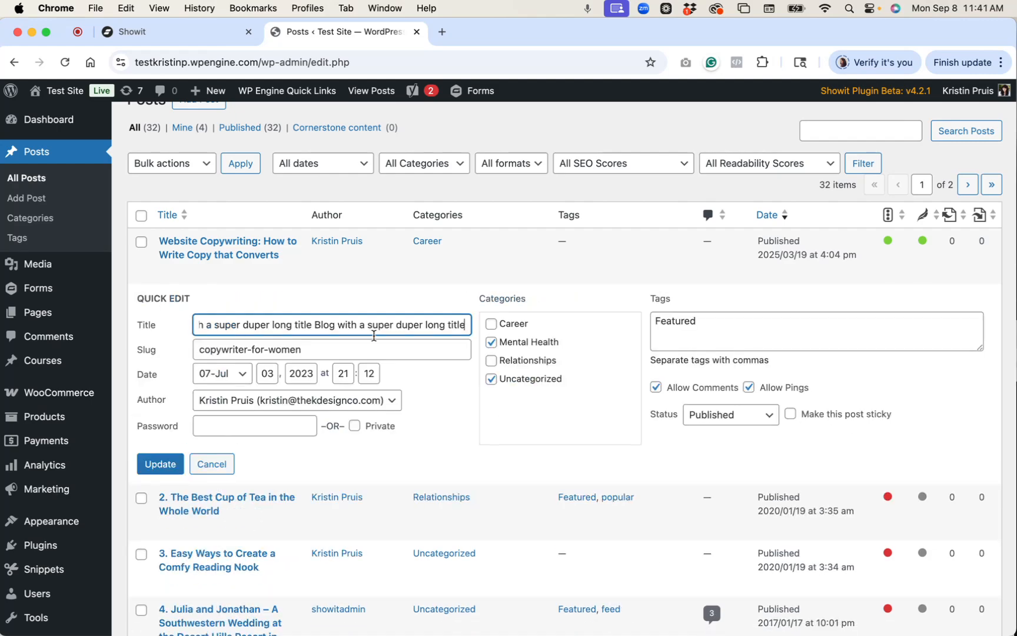
pyautogui.click(492, 380)
pyautogui.click(159, 469)
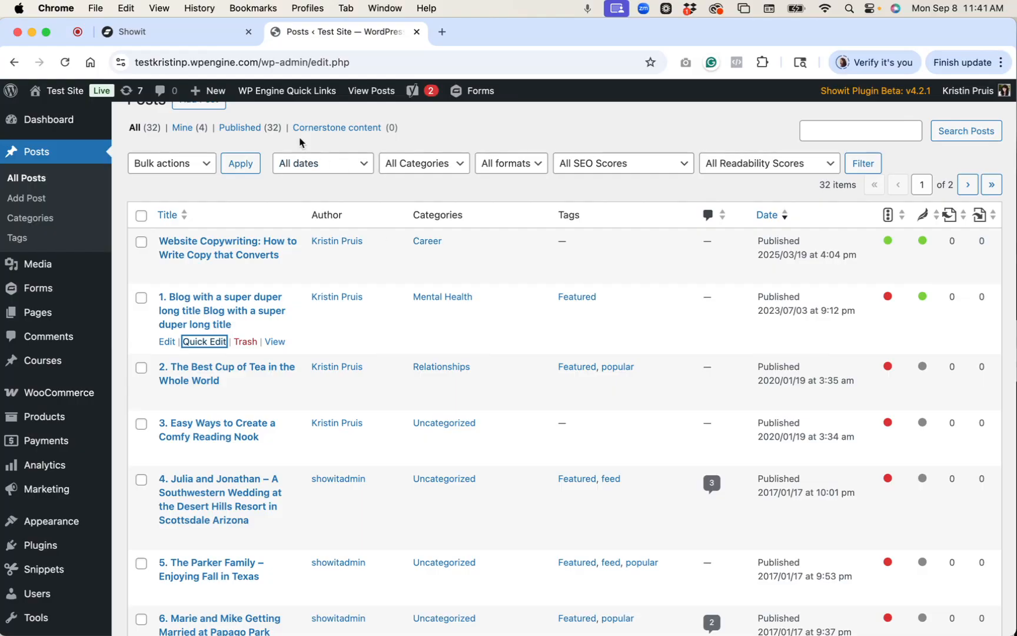
# Load the live blog page by changing the address to /blog.
pyautogui.click(160, 37)
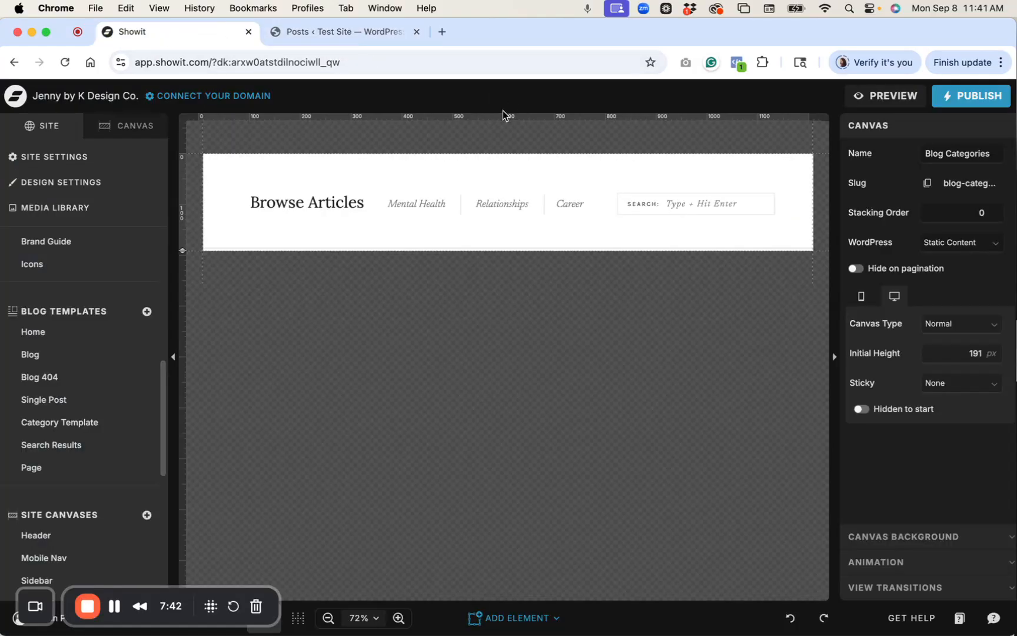
pyautogui.click(331, 34)
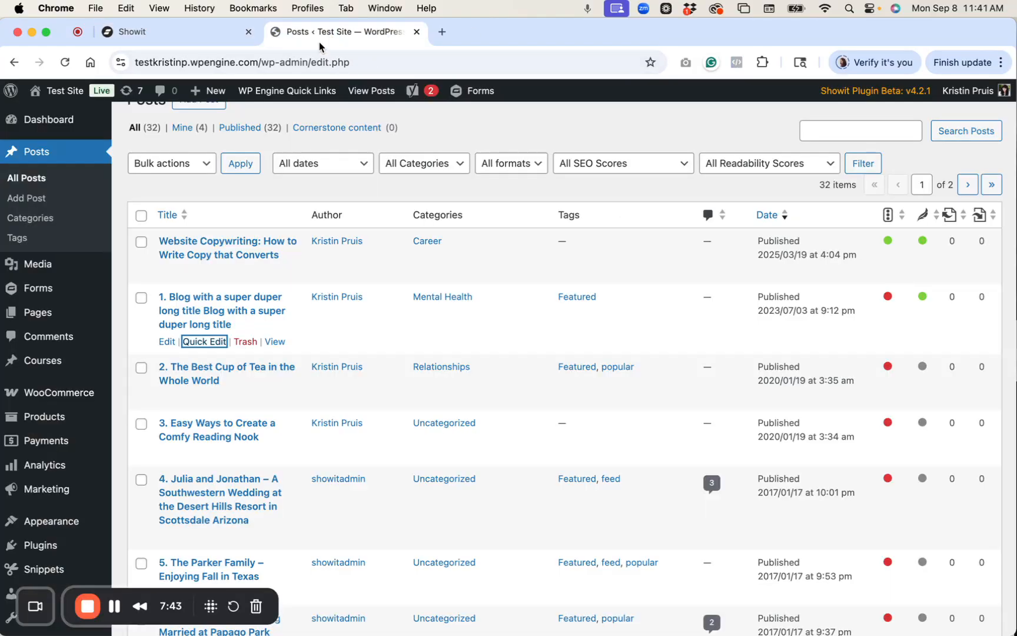
pyautogui.moveTo(257, 62); pyautogui.dragTo(513, 63)
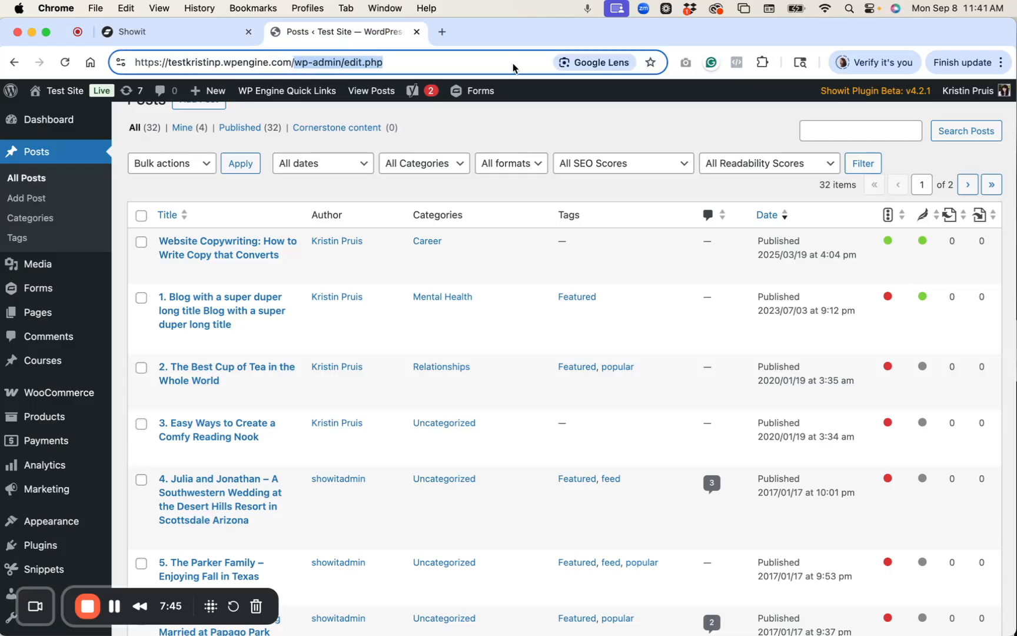
pyautogui.write('blog')
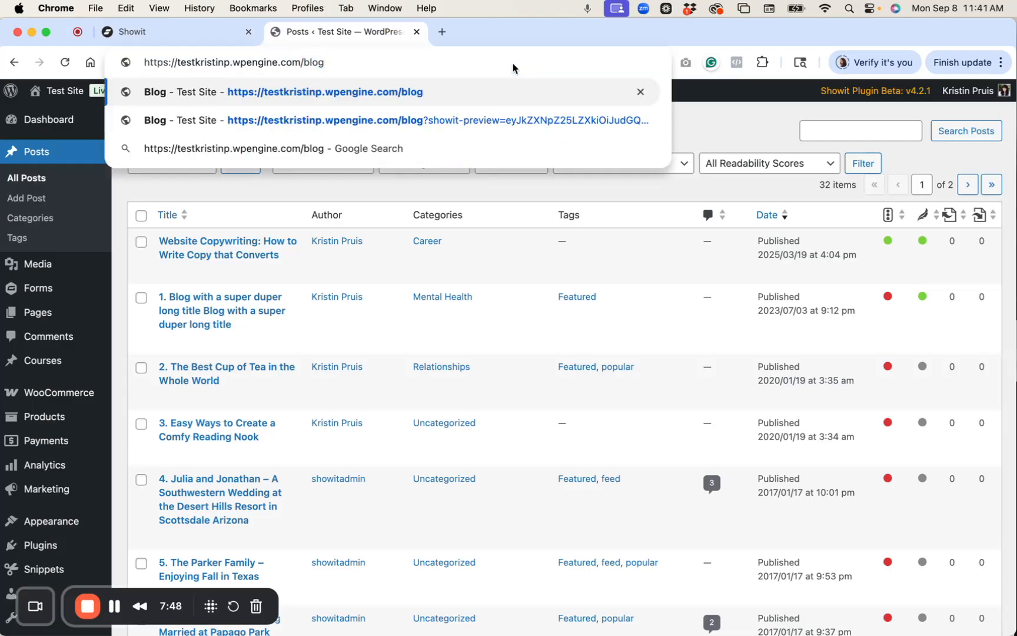
pyautogui.press('Return')
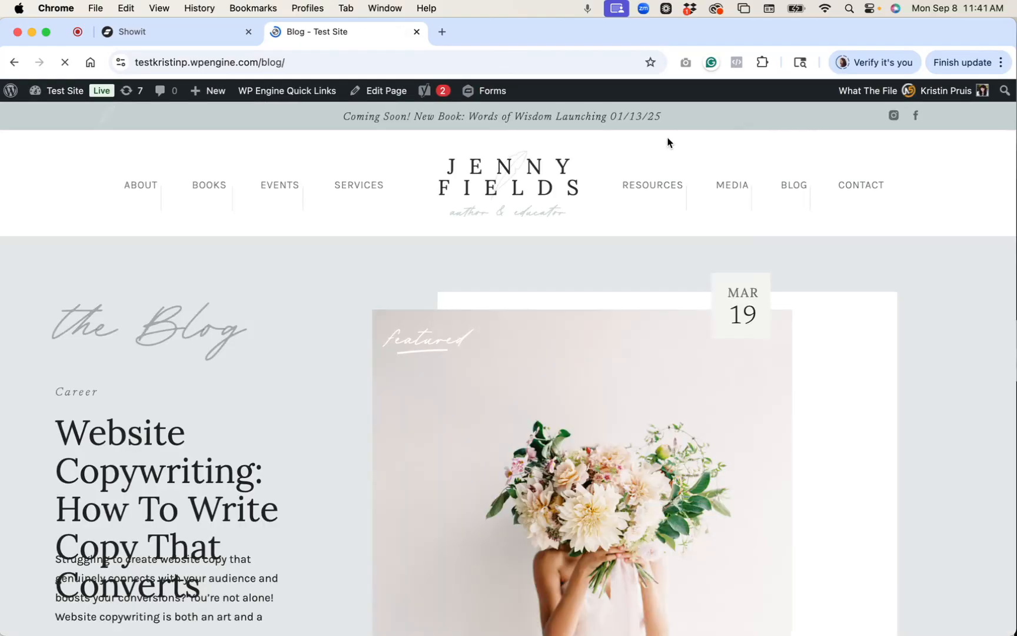
pyautogui.scroll(-6, 668, 139)
pyautogui.scroll(-10, 668, 138)
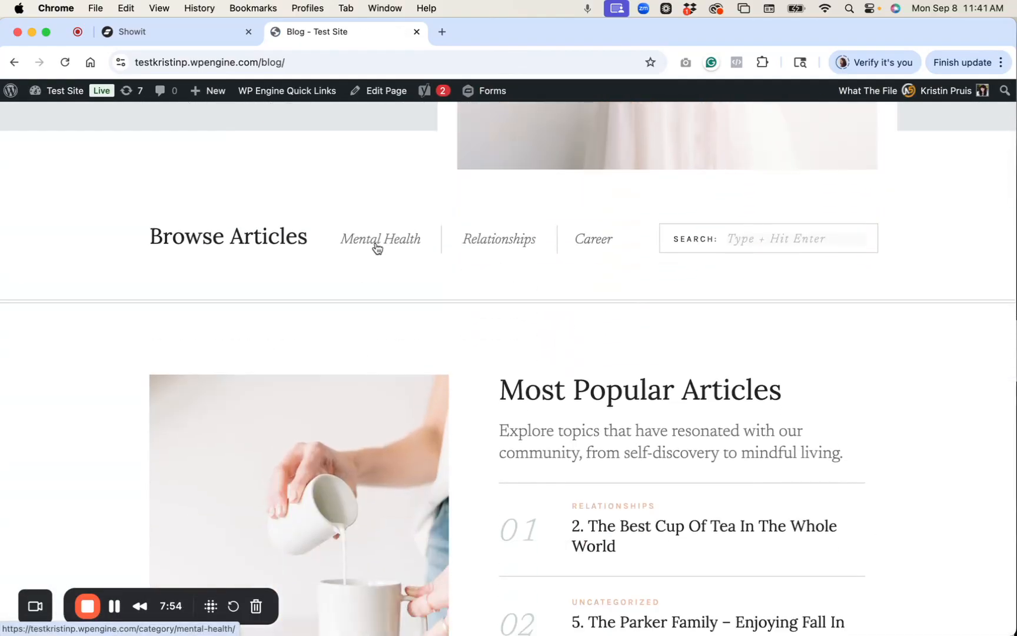
# Check that the Mental Health archive lists its posts, then return to the blog.
pyautogui.click(376, 246)
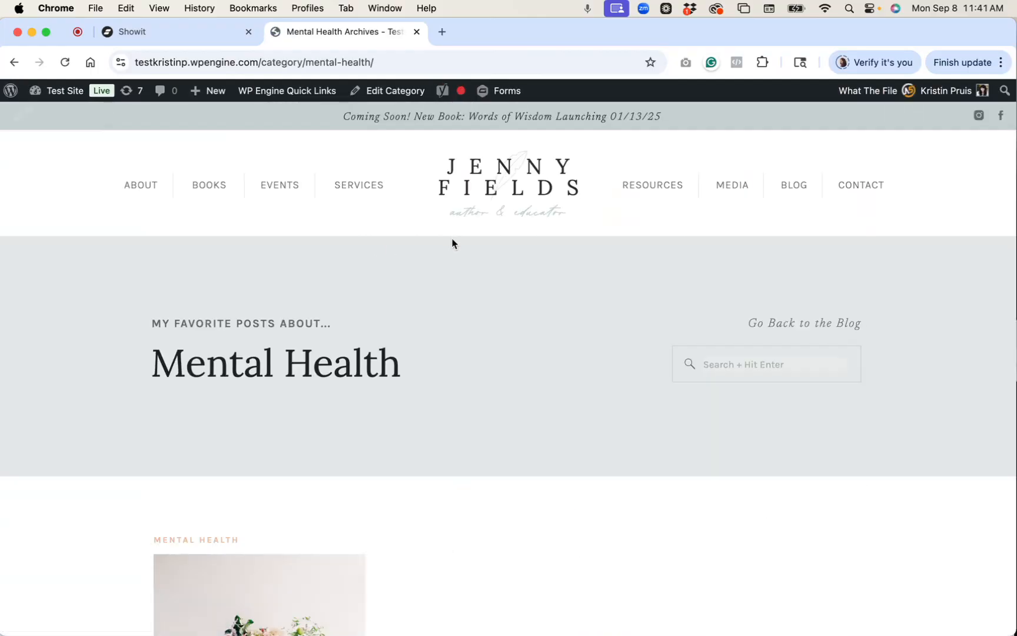
pyautogui.scroll(-7, 452, 243)
pyautogui.scroll(-4, 452, 243)
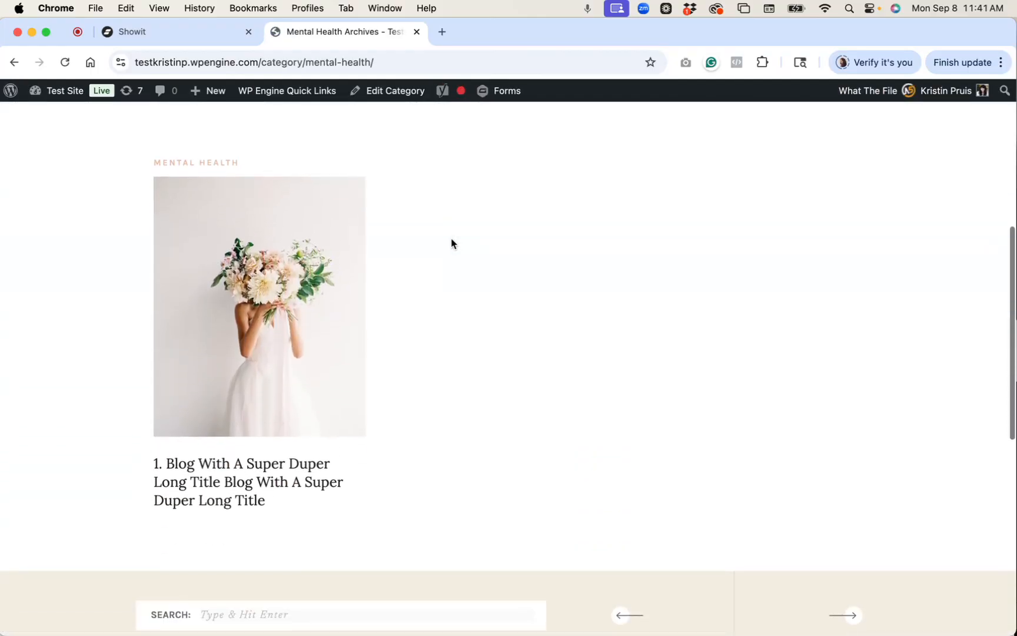
pyautogui.scroll(8, 509, 403)
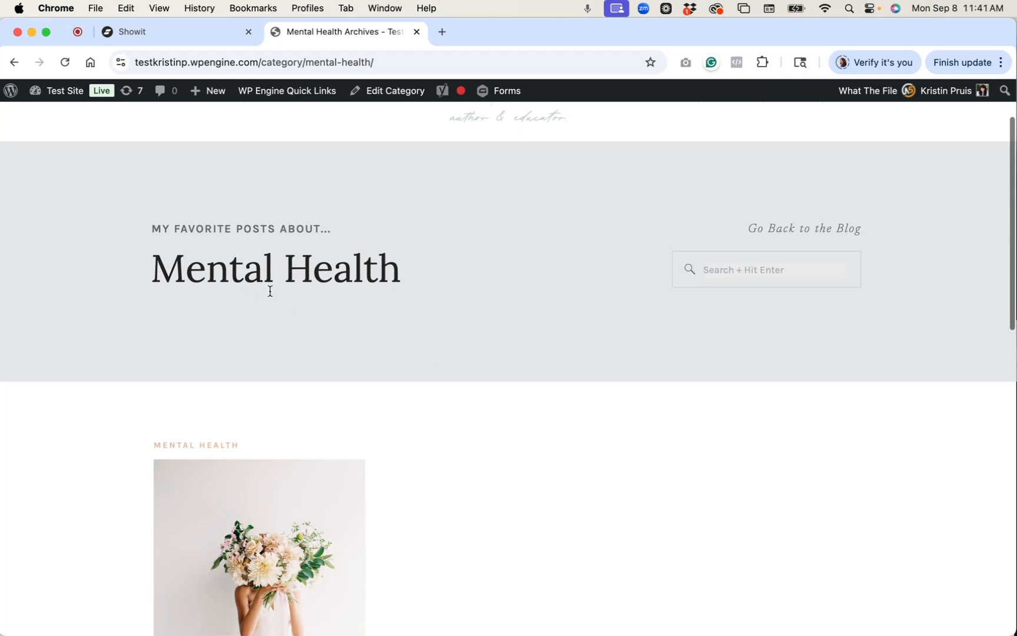
pyautogui.scroll(-1, 320, 333)
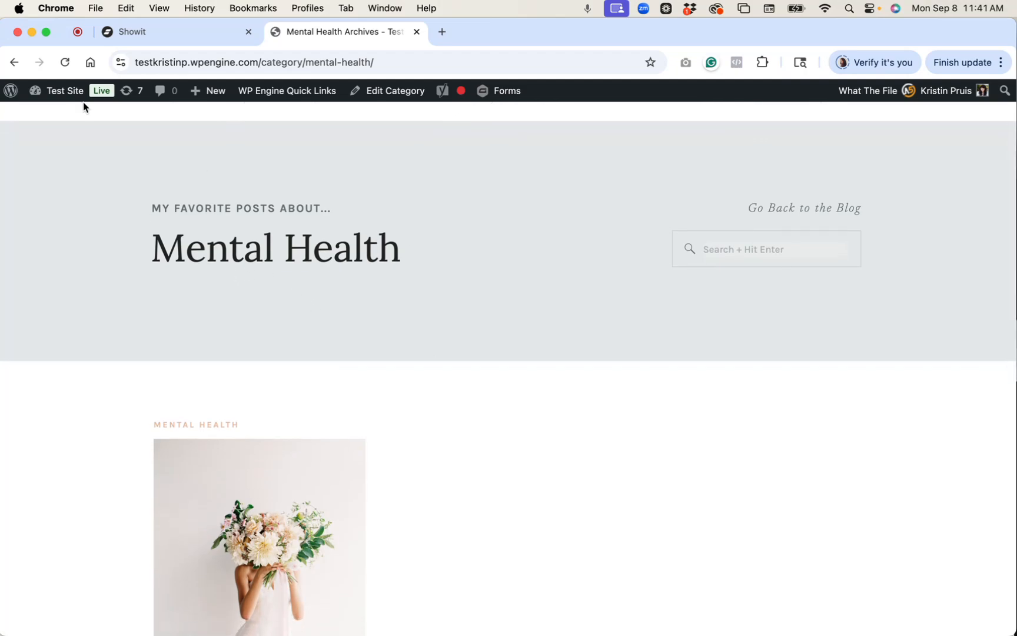
pyautogui.click(13, 62)
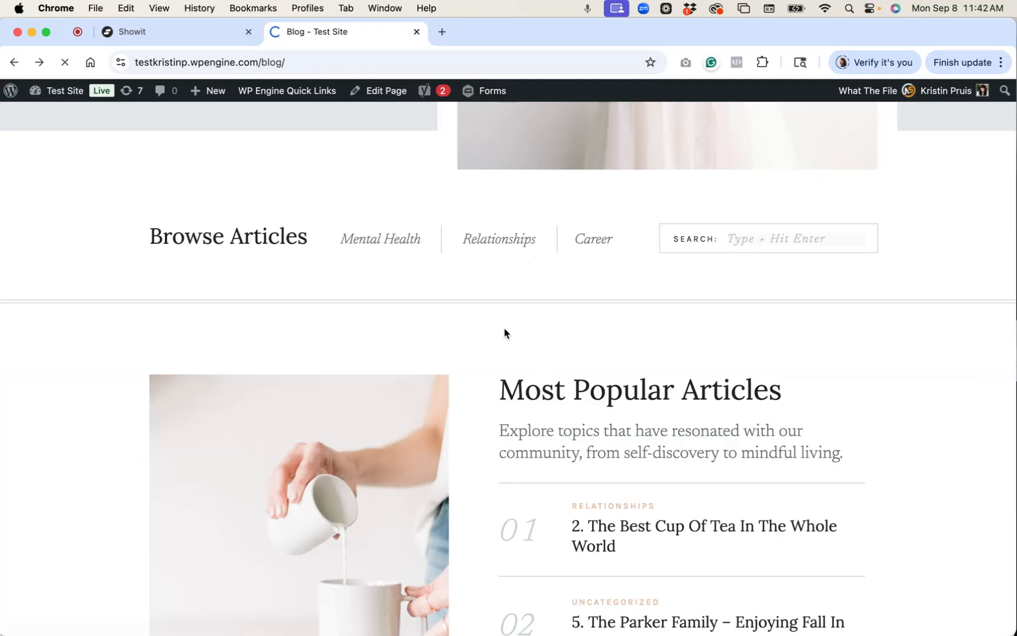
# Check the Relationships archive, then the Career archive listing Website Copywriting.
pyautogui.scroll(-4, 503, 333)
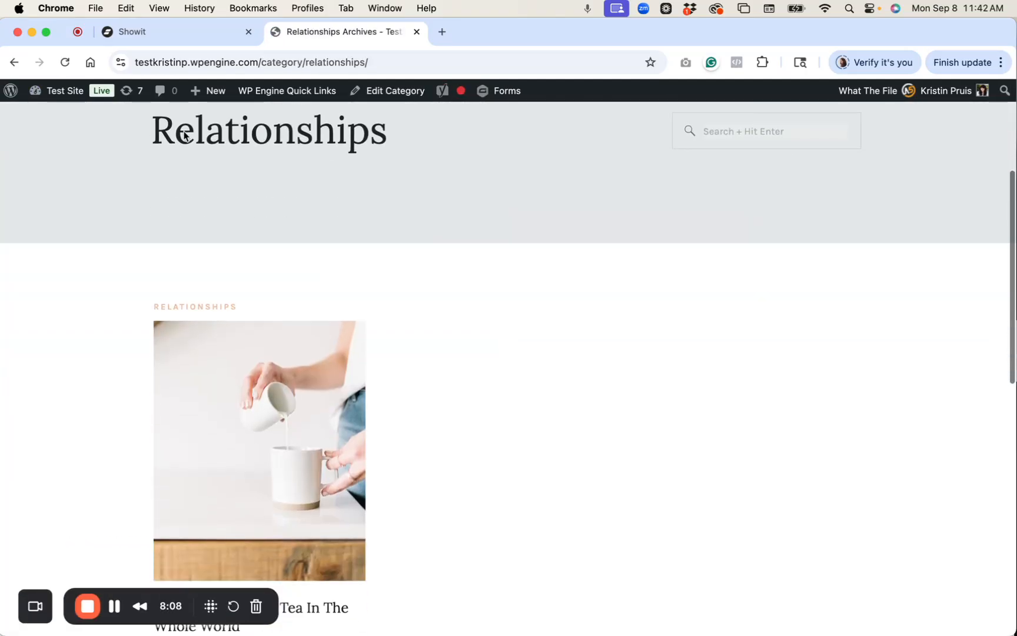
pyautogui.click(14, 61)
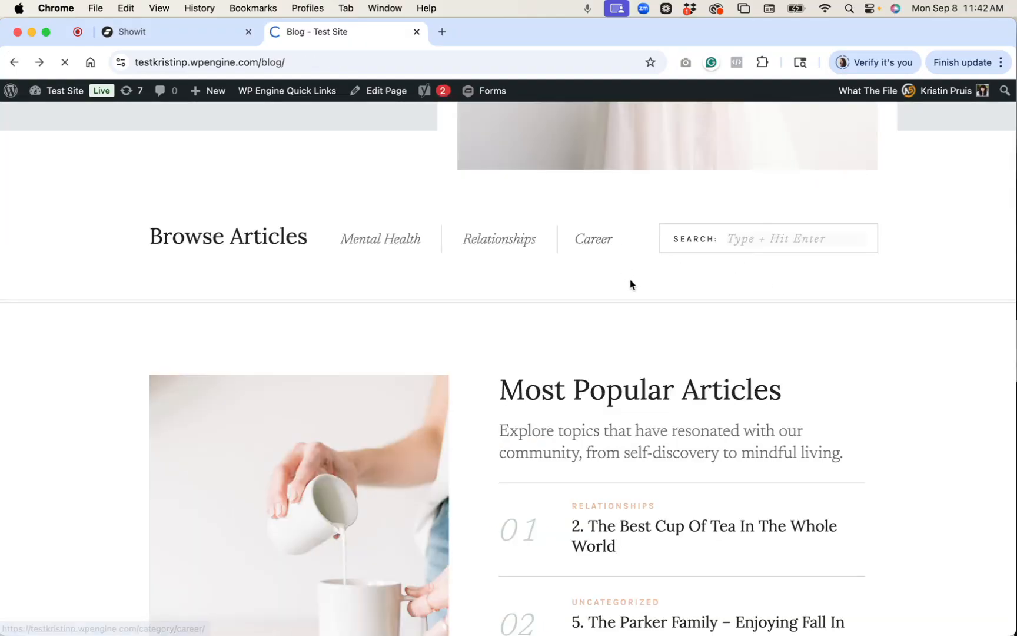
pyautogui.scroll(-7, 630, 285)
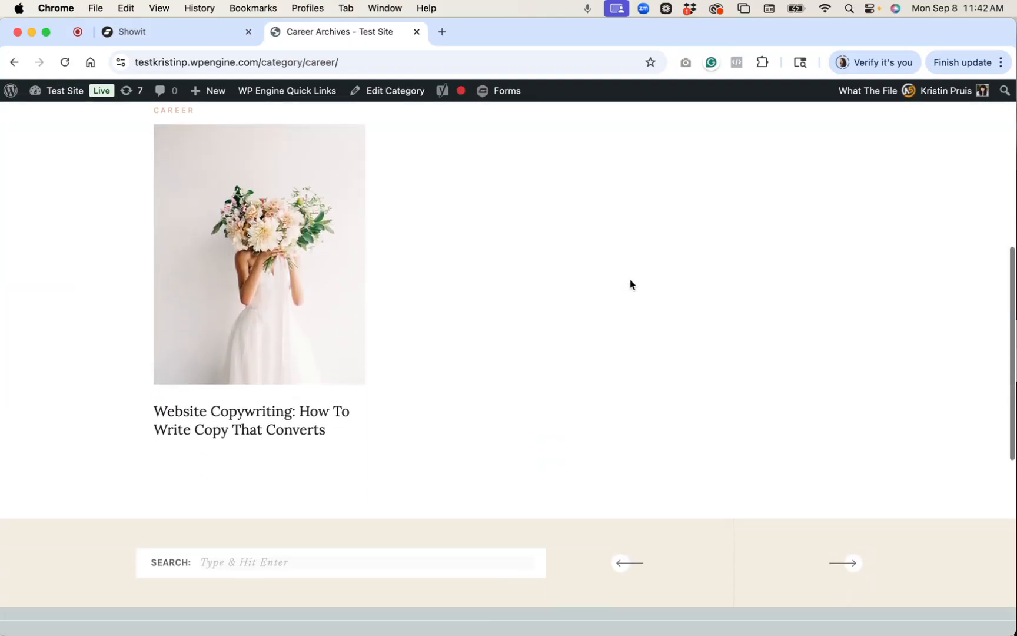
pyautogui.scroll(7, 630, 285)
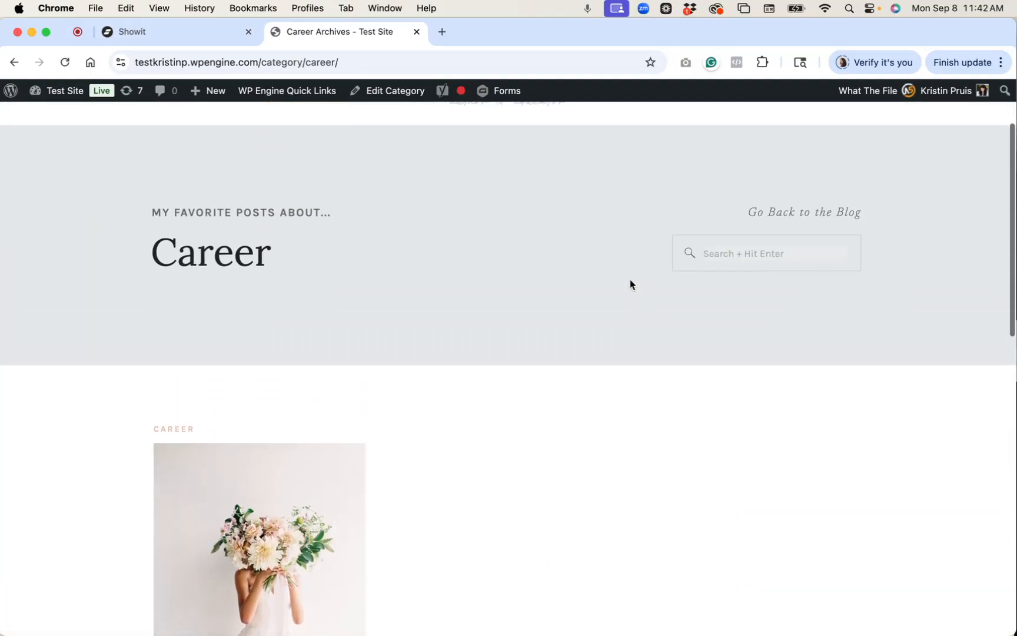
pyautogui.scroll(3, 630, 285)
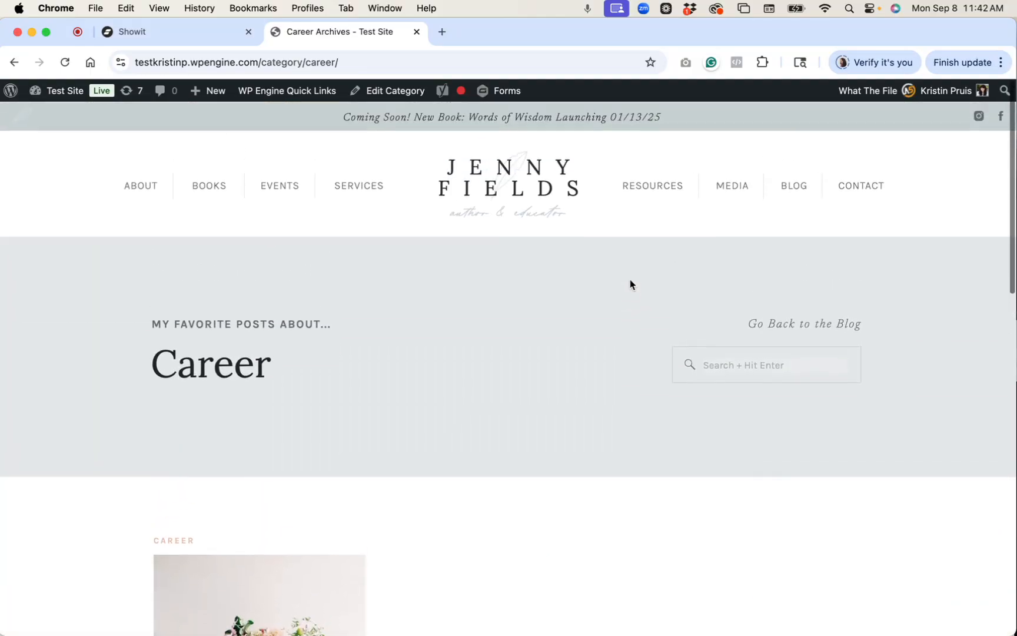